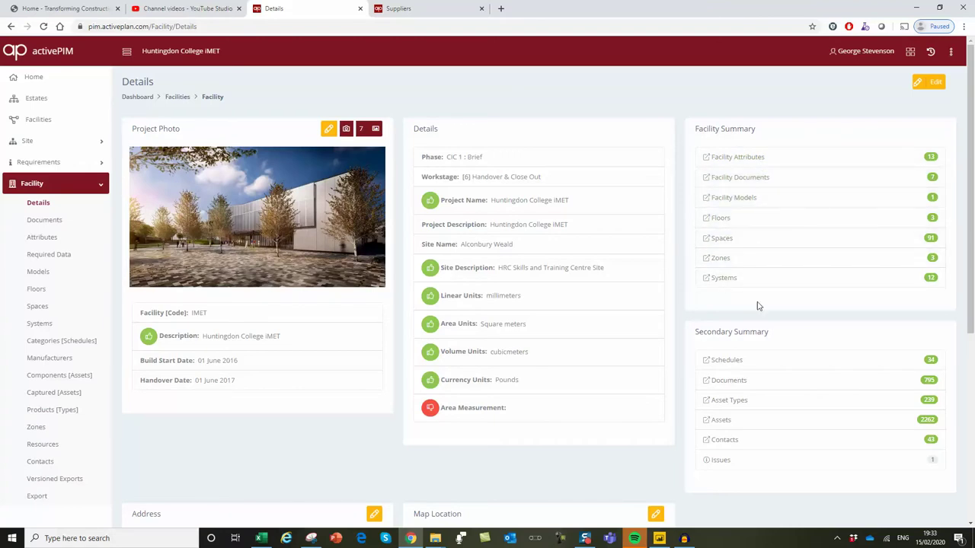
Open the facility's Asset Types catalogue and scroll down to FireAlarmSmokeDetector_TypeFA011
click(905, 401)
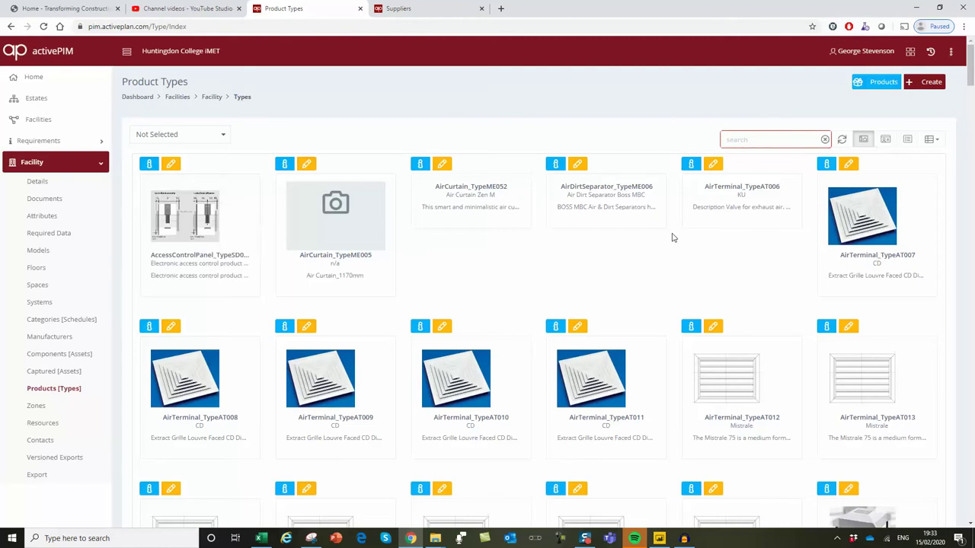
scroll(673, 238, down, 2)
scroll(673, 238, down, 5)
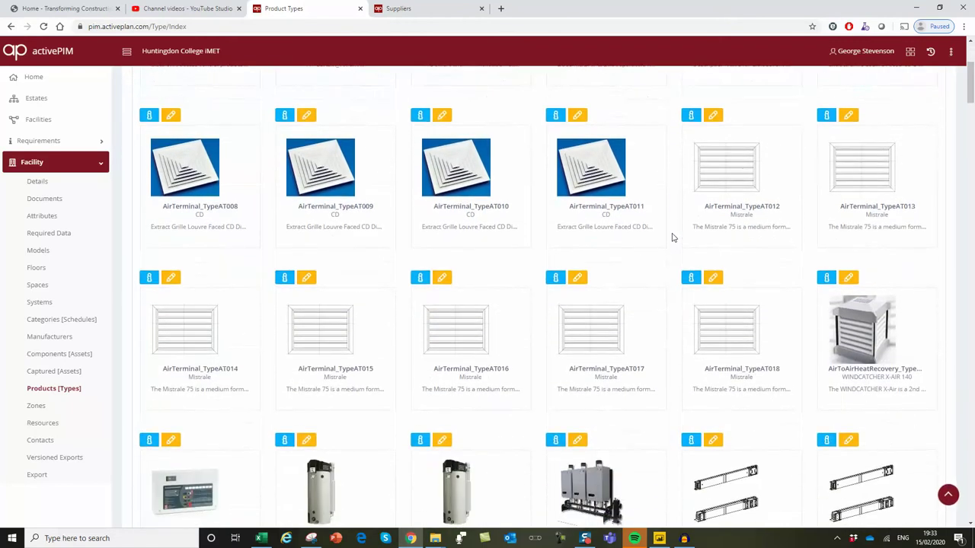
scroll(673, 238, down, 5)
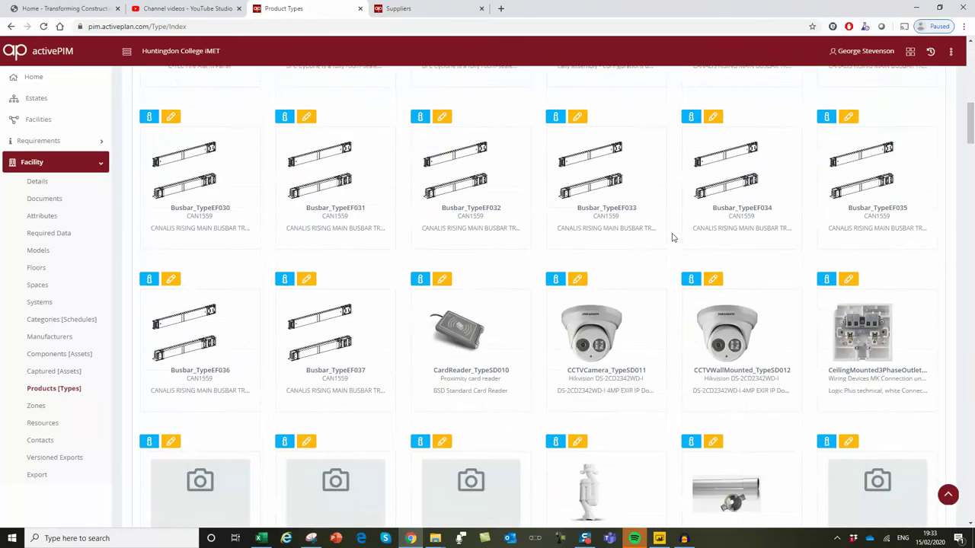
scroll(673, 238, down, 6)
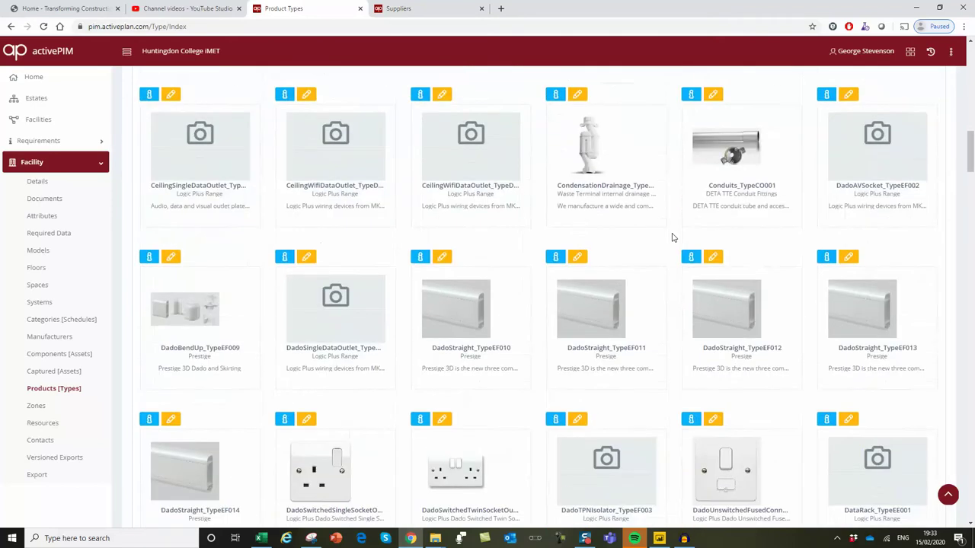
scroll(672, 237, down, 10)
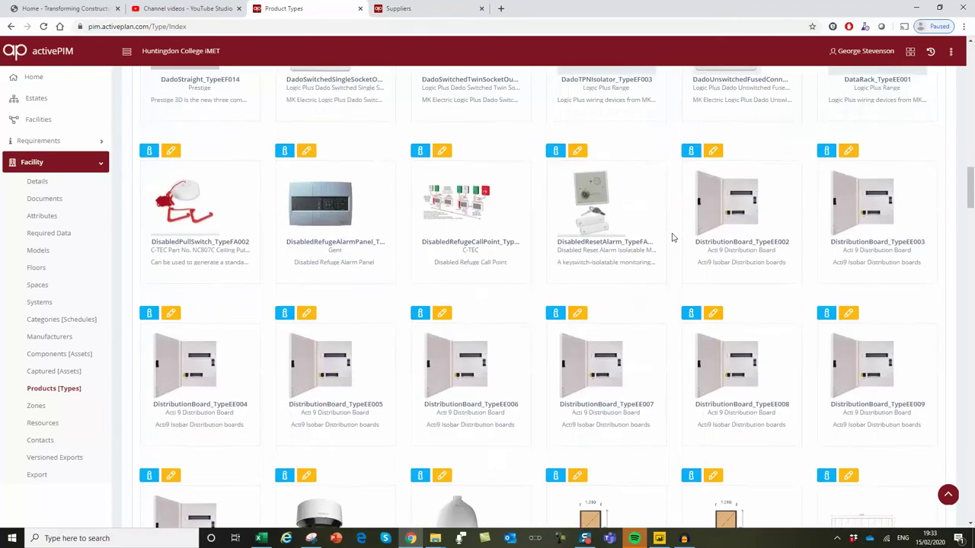
scroll(673, 238, down, 7)
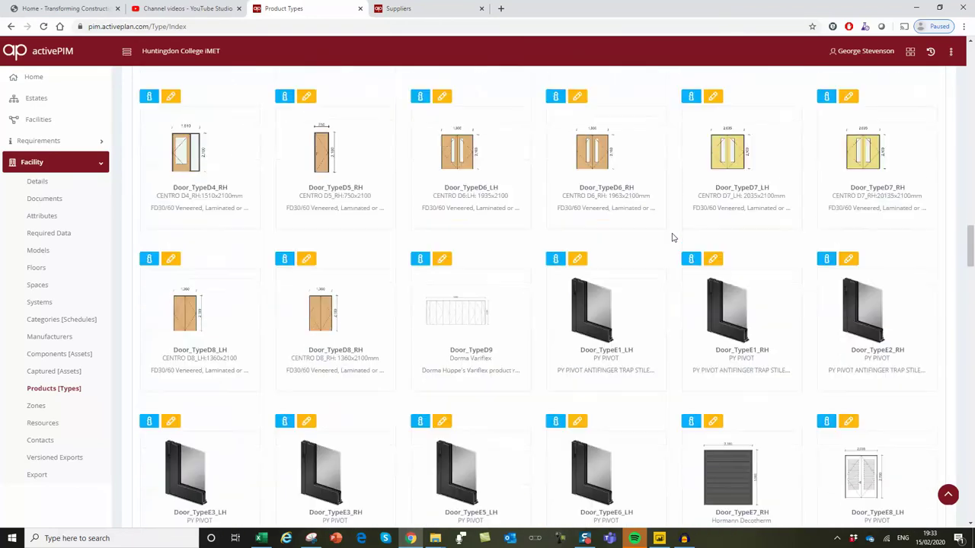
scroll(673, 238, down, 2)
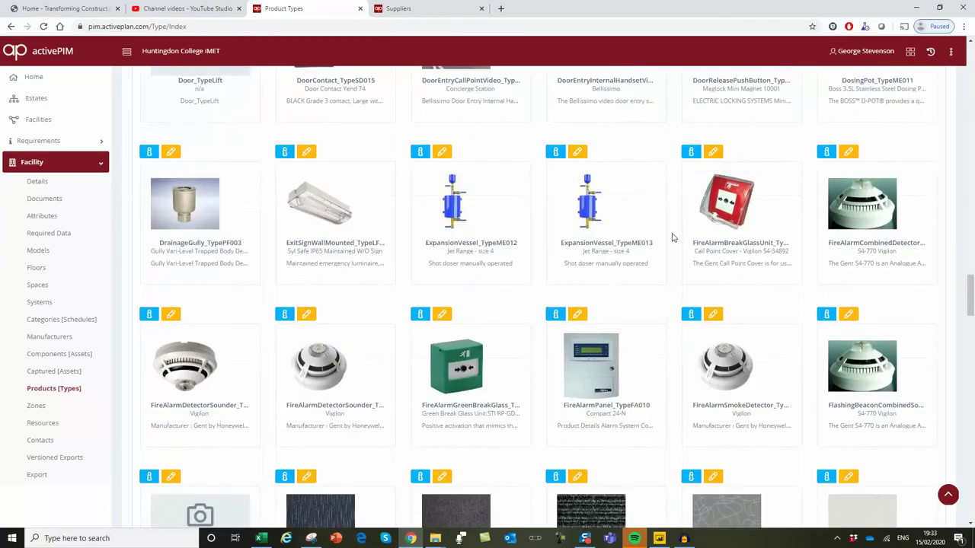
Review the FireAlarmSmokeDetector_TypeFA011 type details, then return to the facility Details page
click(691, 263)
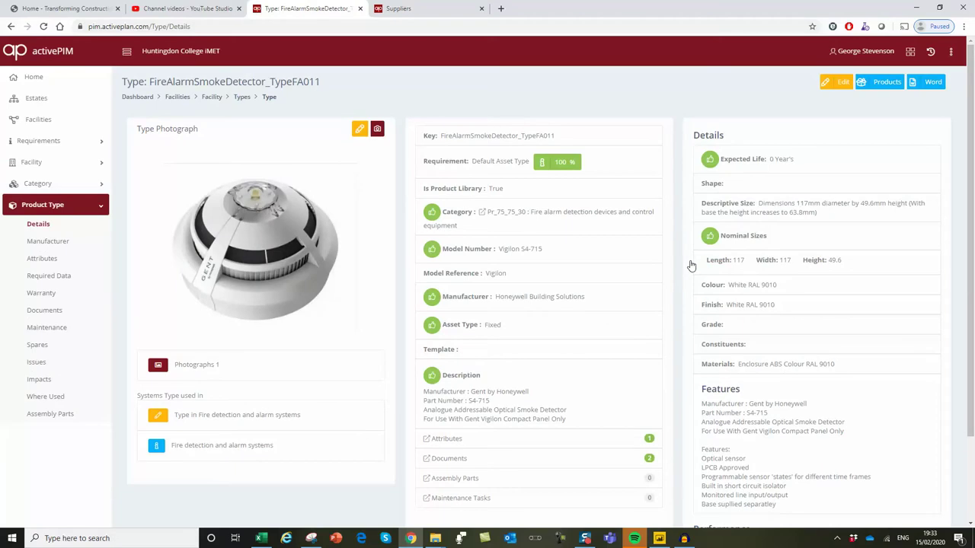
scroll(691, 265, down, 1)
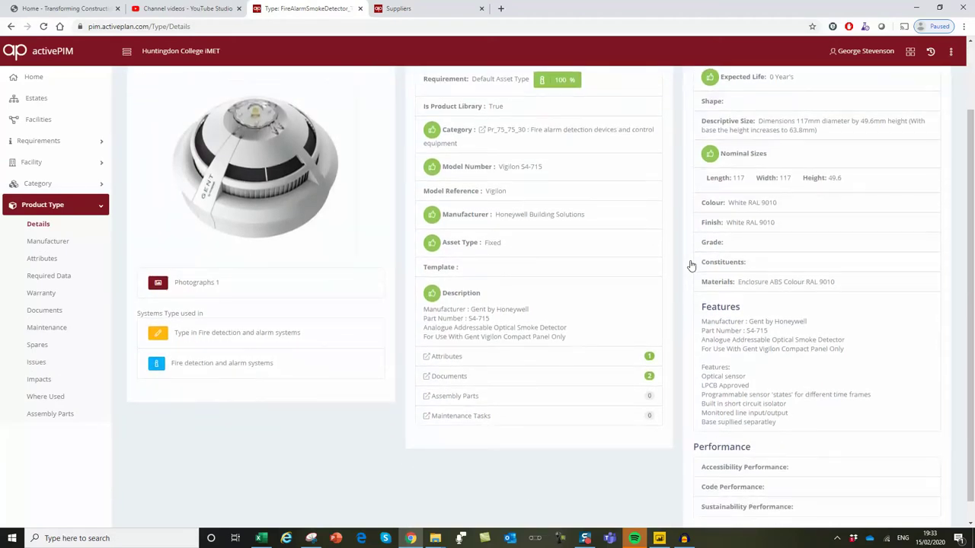
scroll(691, 265, up, 1)
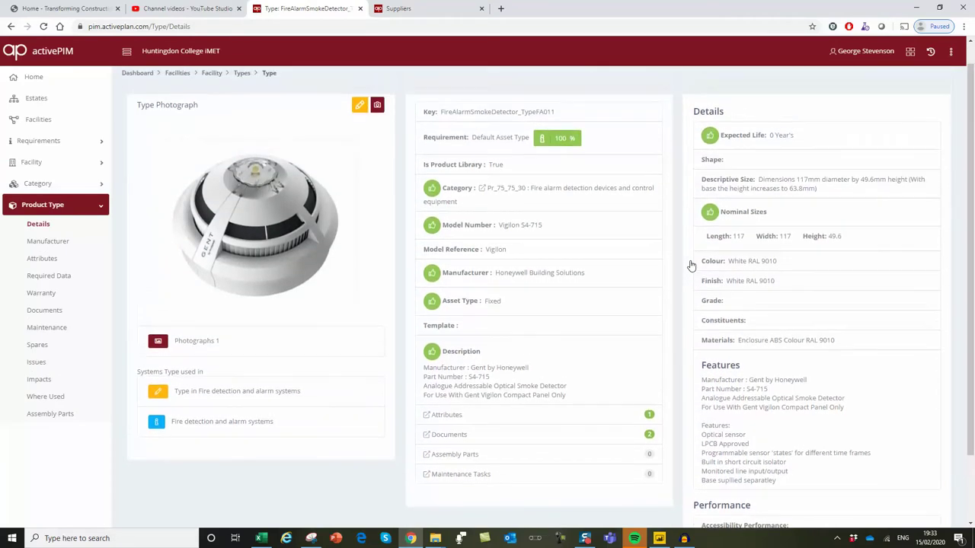
scroll(691, 265, up, 1)
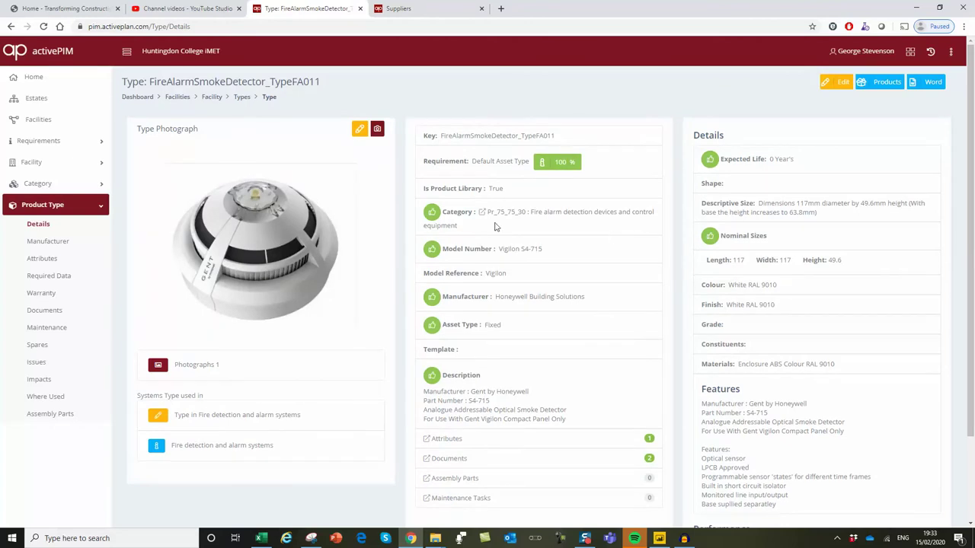
click(214, 99)
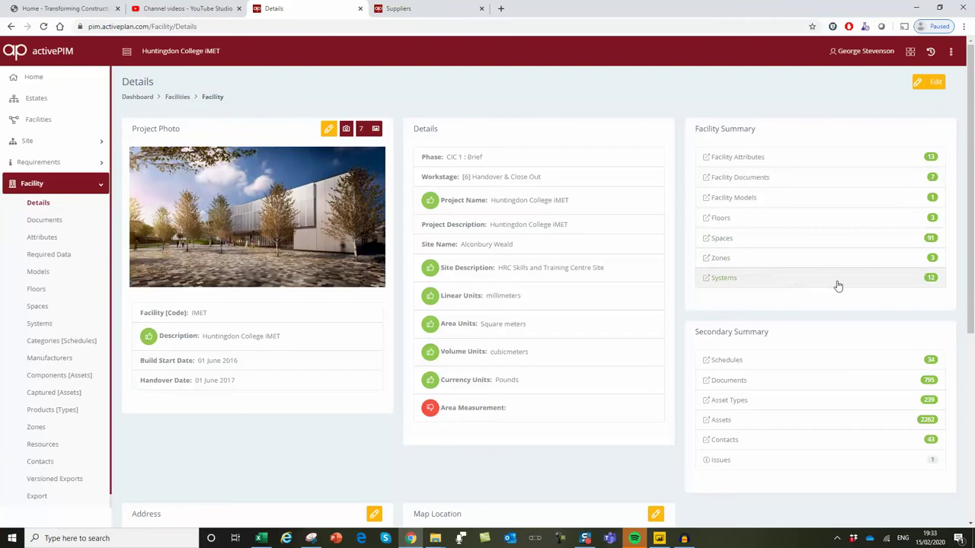
From Systems, show Fire detection and alarm systems locations and display the FFL-GF floor layout
click(930, 279)
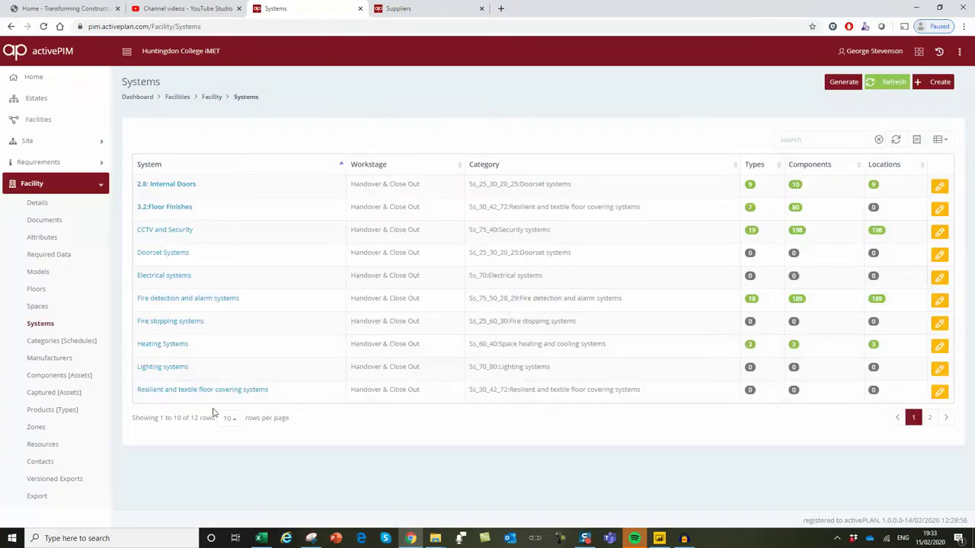
click(877, 299)
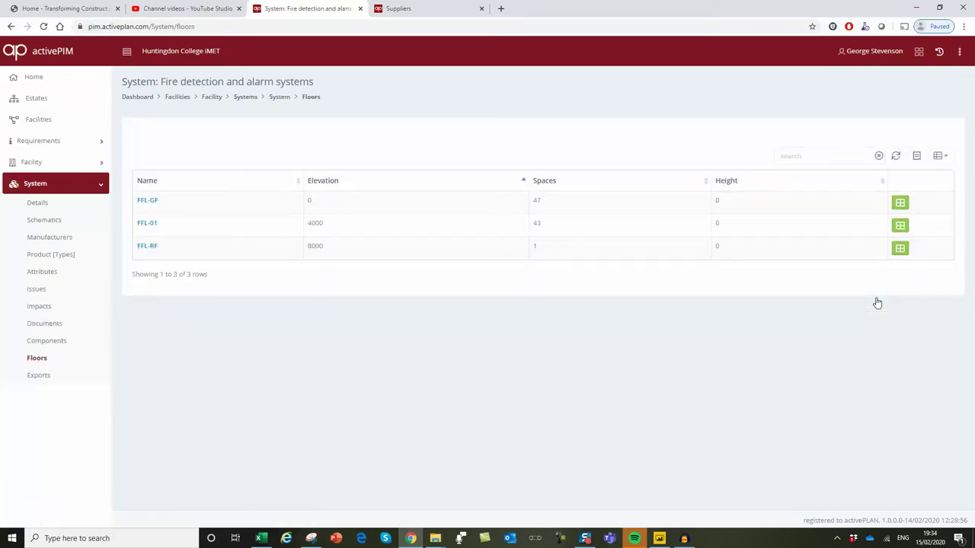
click(901, 204)
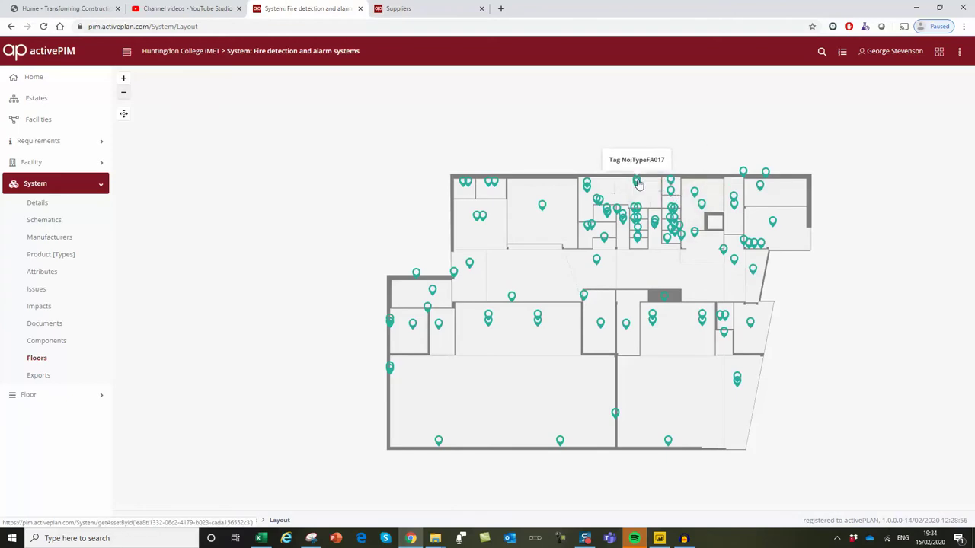
Select marker TypeFA011 and open its full component details from the Asset Type tab
click(542, 209)
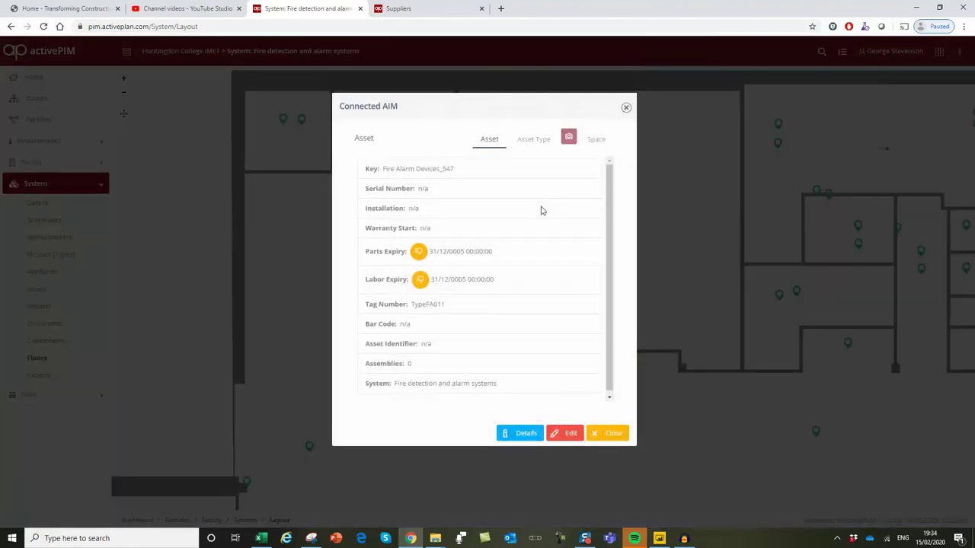
click(534, 148)
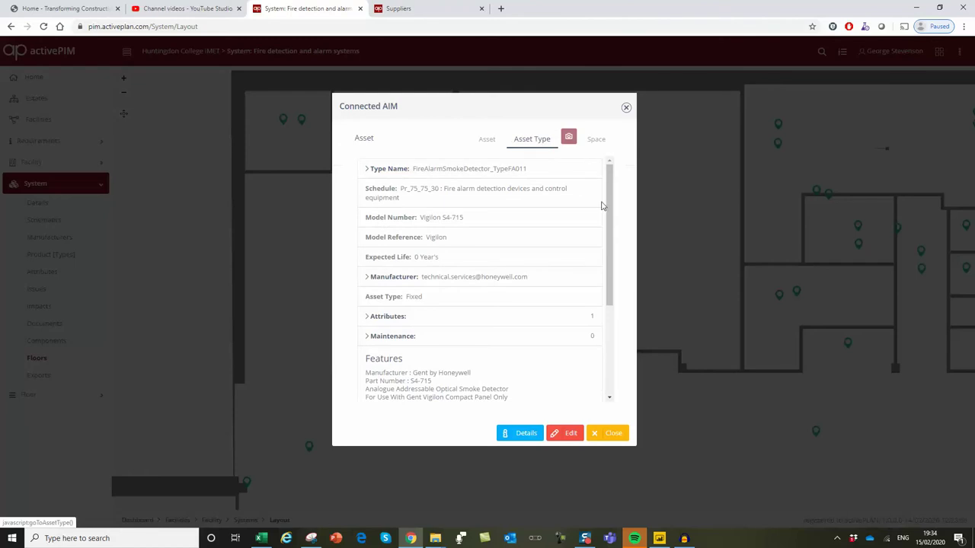
drag(612, 213, 611, 320)
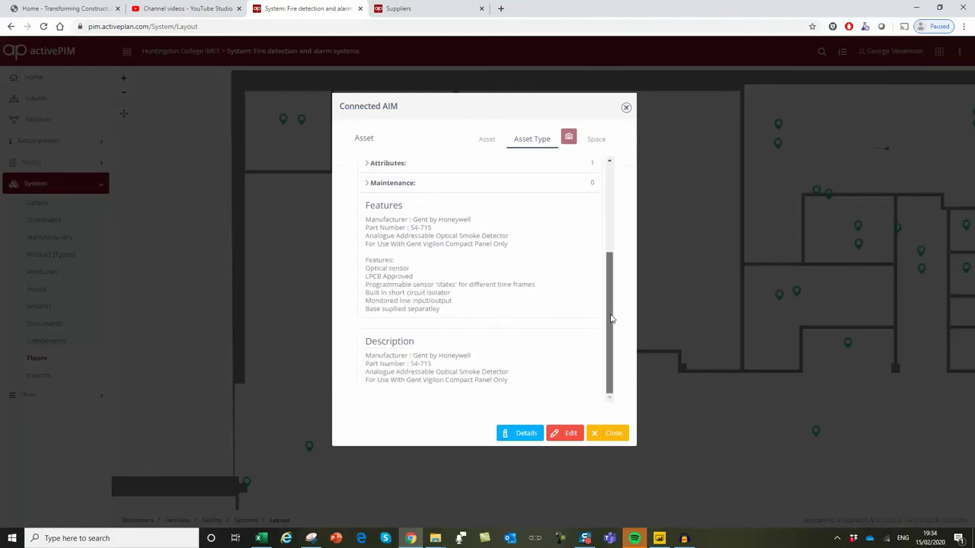
click(528, 434)
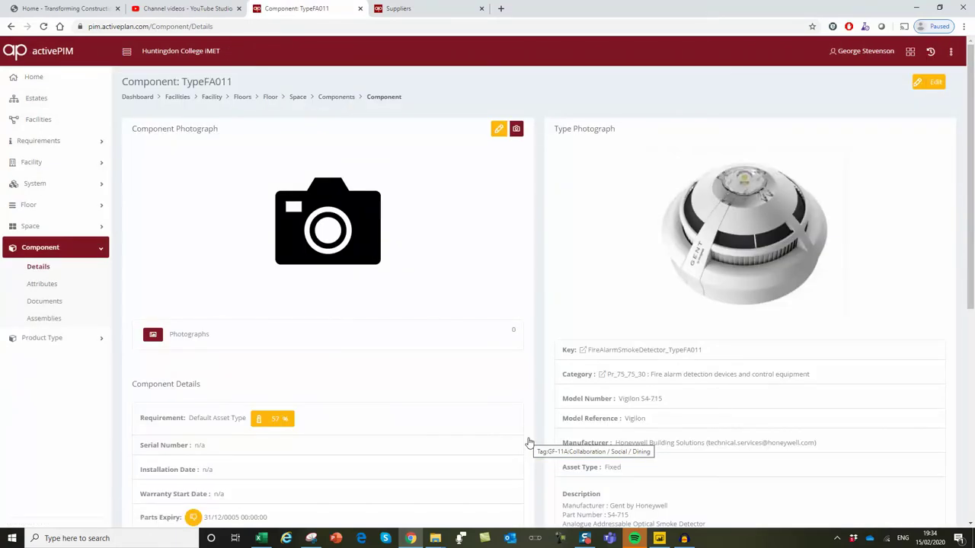
scroll(642, 292, down, 3)
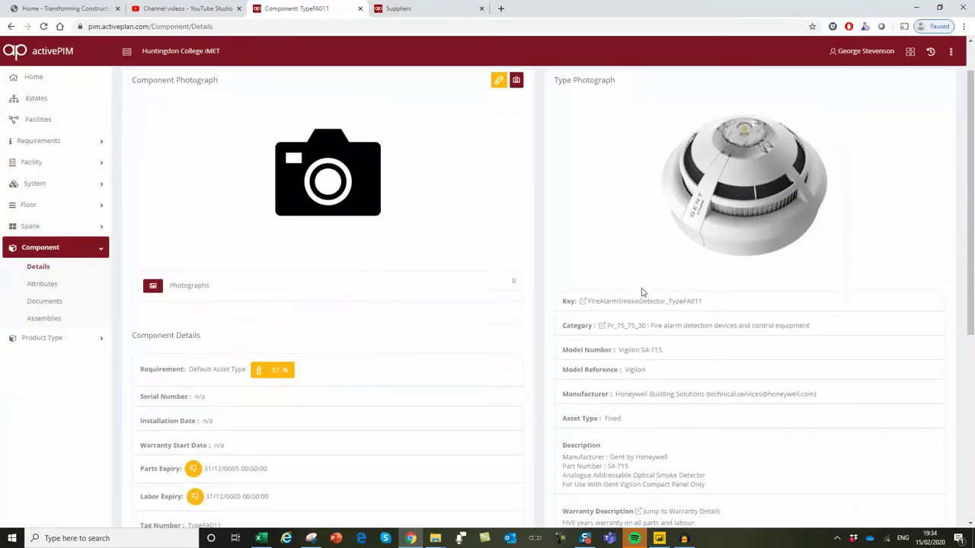
scroll(642, 292, down, 2)
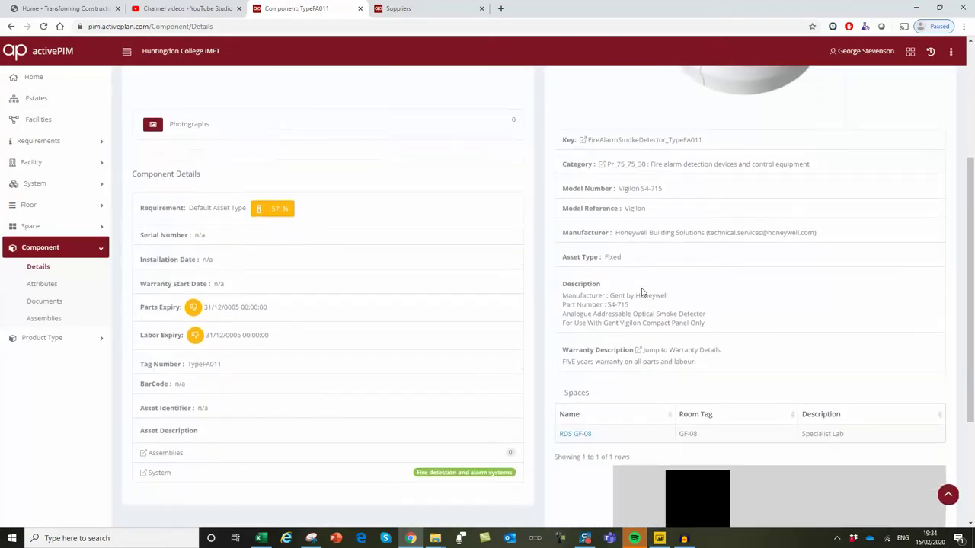
scroll(642, 292, down, 1)
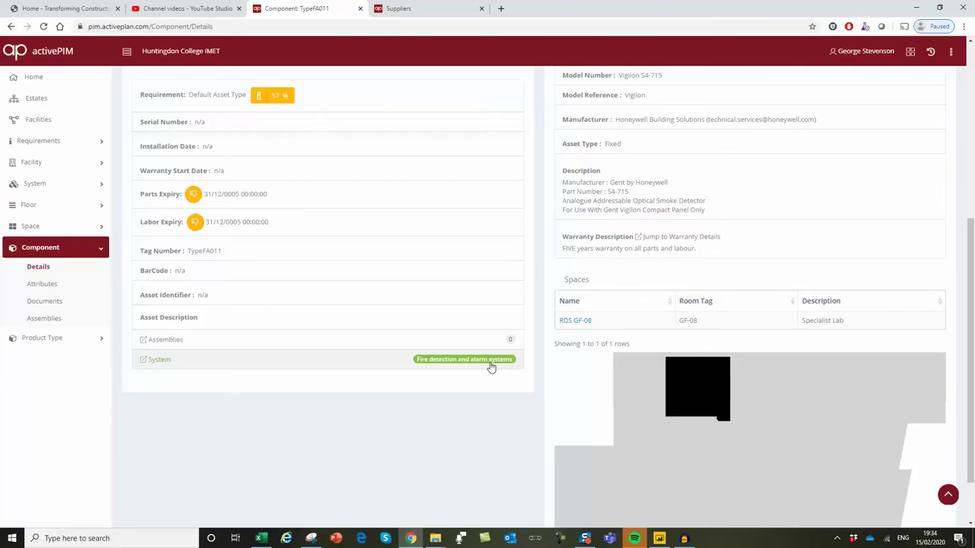
Check the 57% requirement validation summary, close it, and return to the page top
click(257, 96)
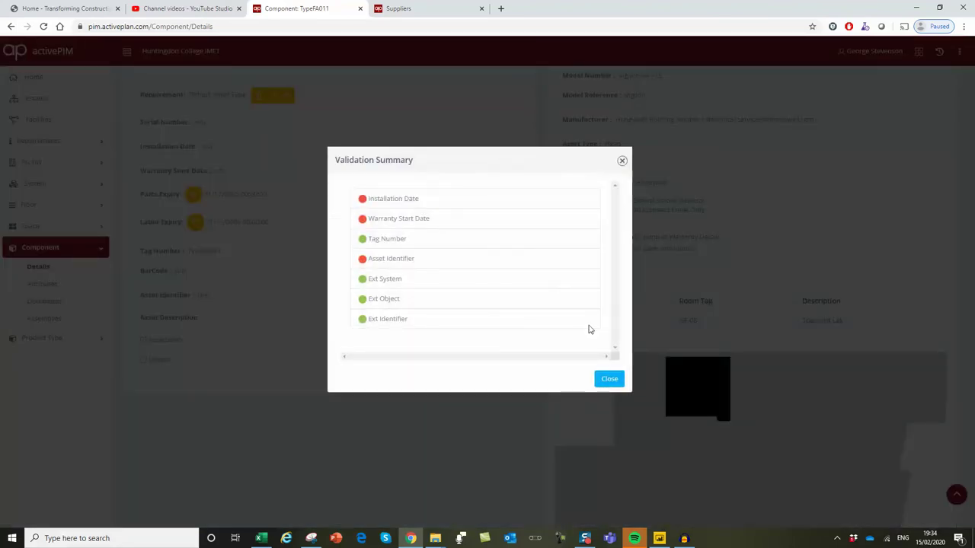
click(609, 377)
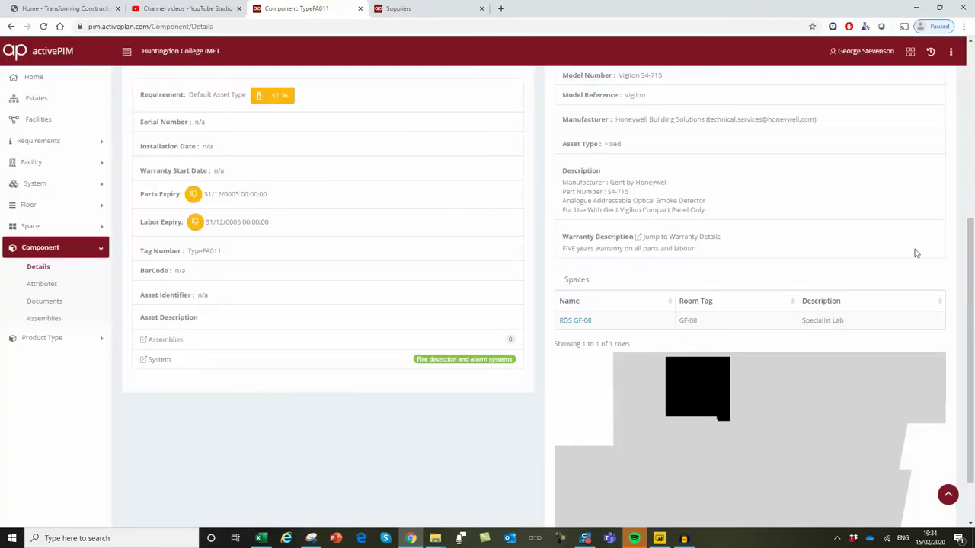
scroll(972, 272, up, 5)
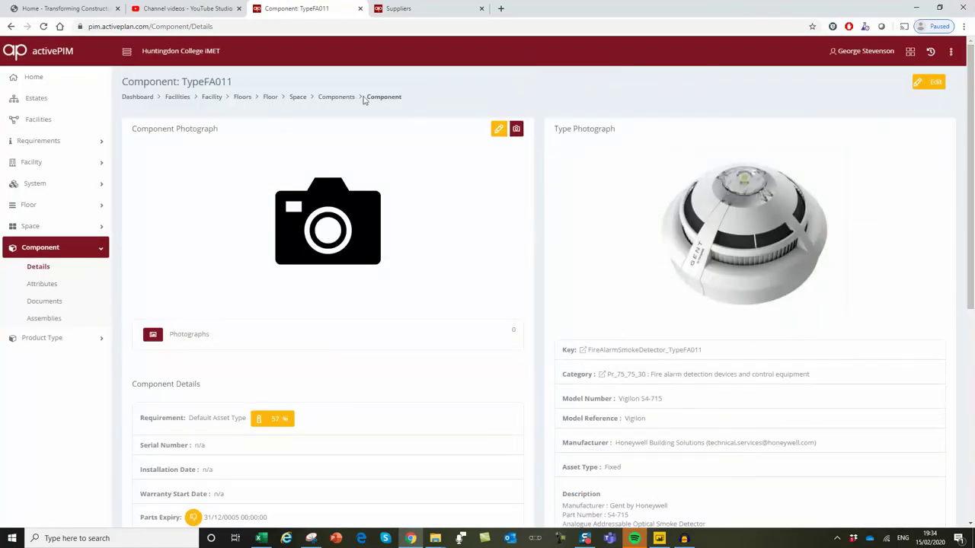
Go back to the facility and list the product types in Heating Systems
click(213, 97)
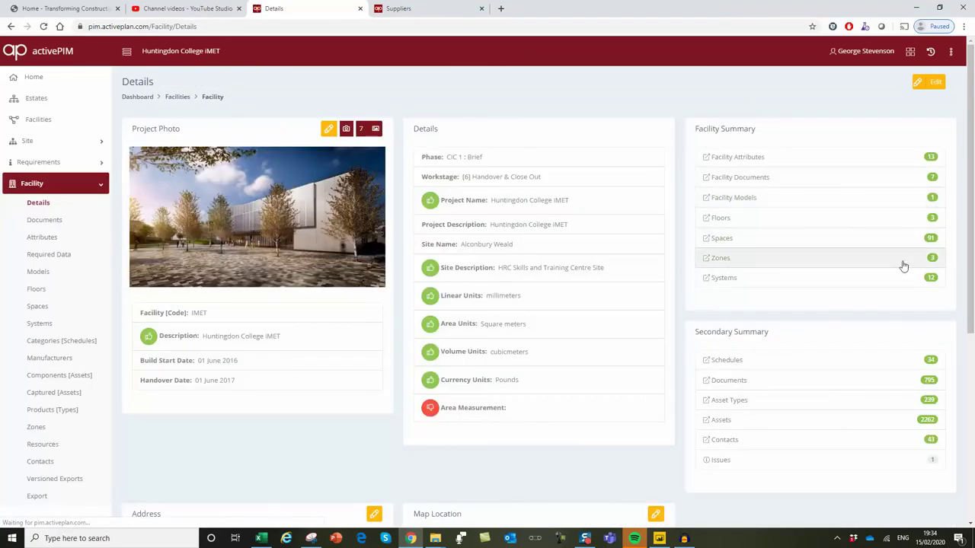
click(932, 280)
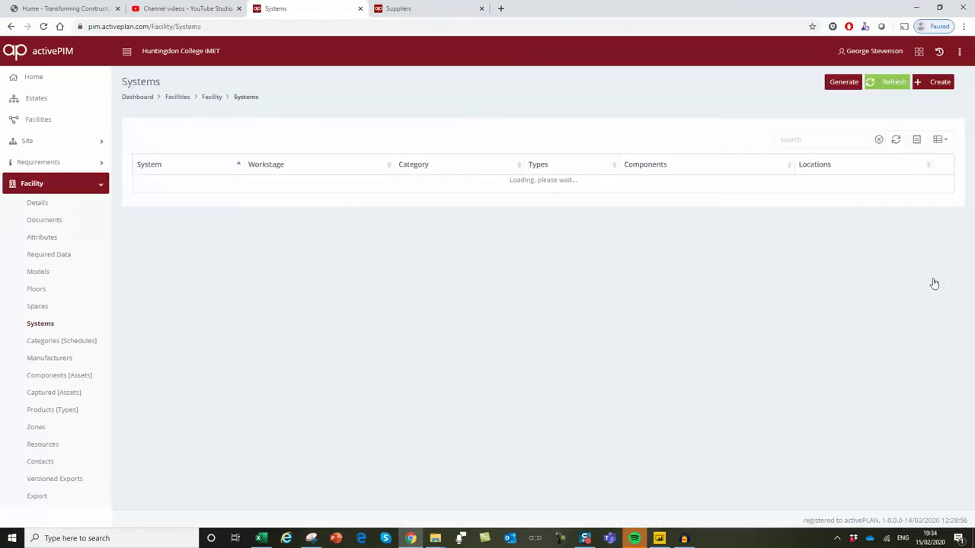
click(169, 345)
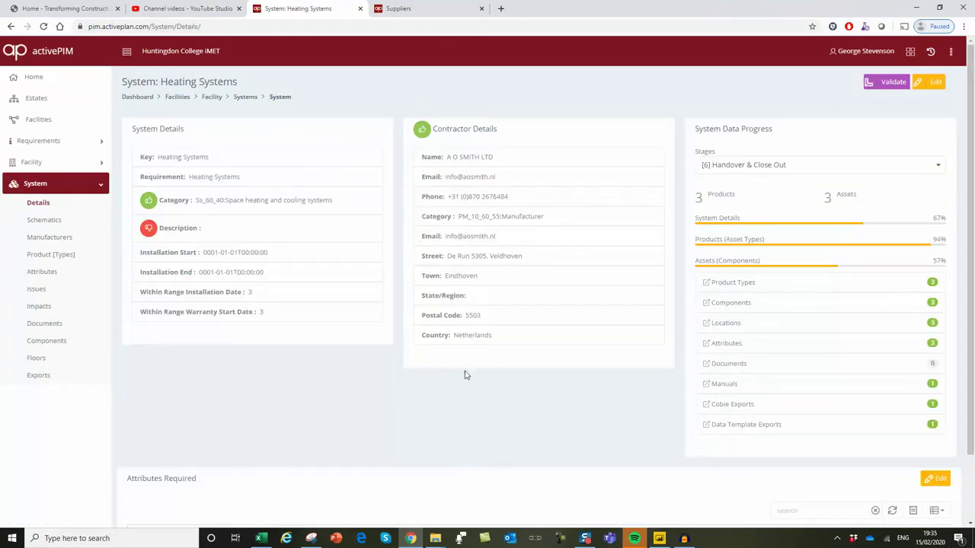
click(738, 285)
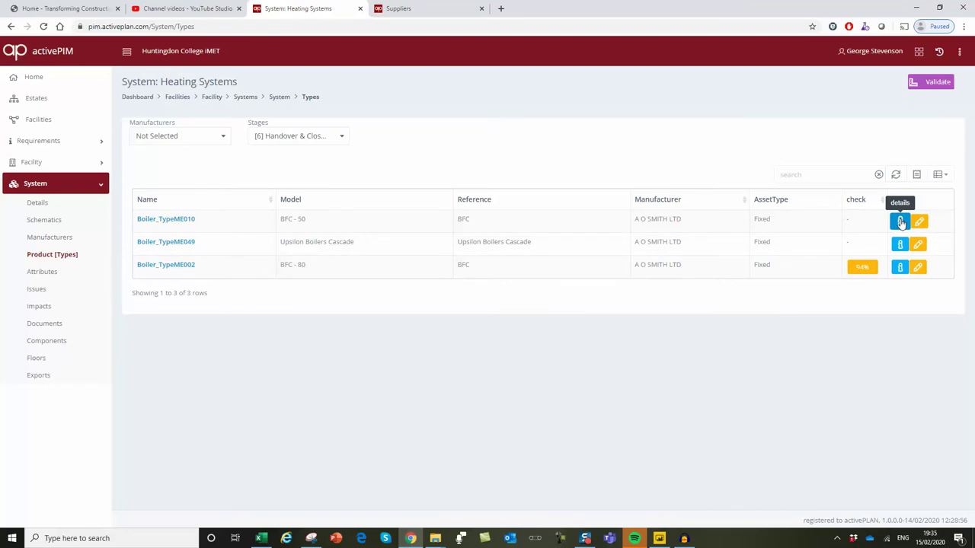
Open and browse the Boiler_TypeME010 type details
click(900, 222)
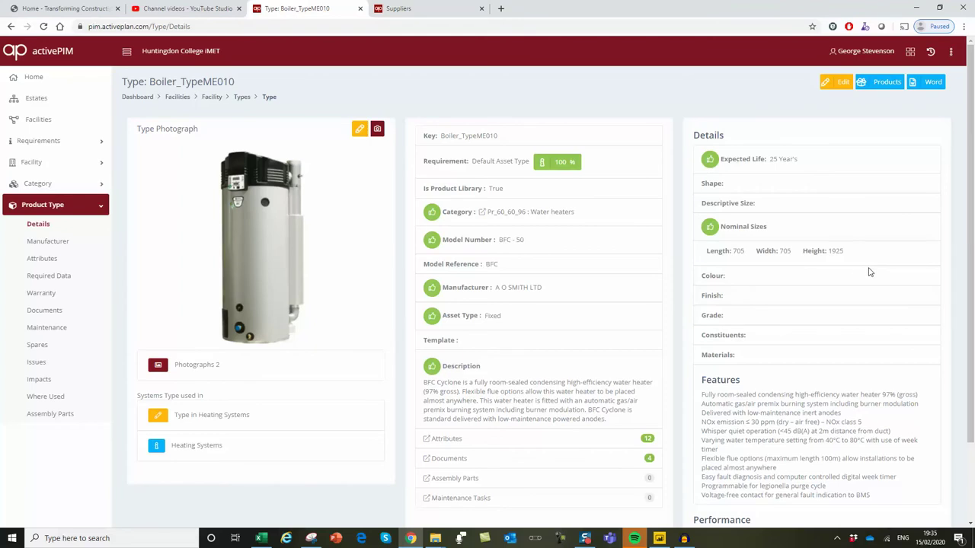
scroll(870, 272, down, 2)
scroll(870, 272, up, 1)
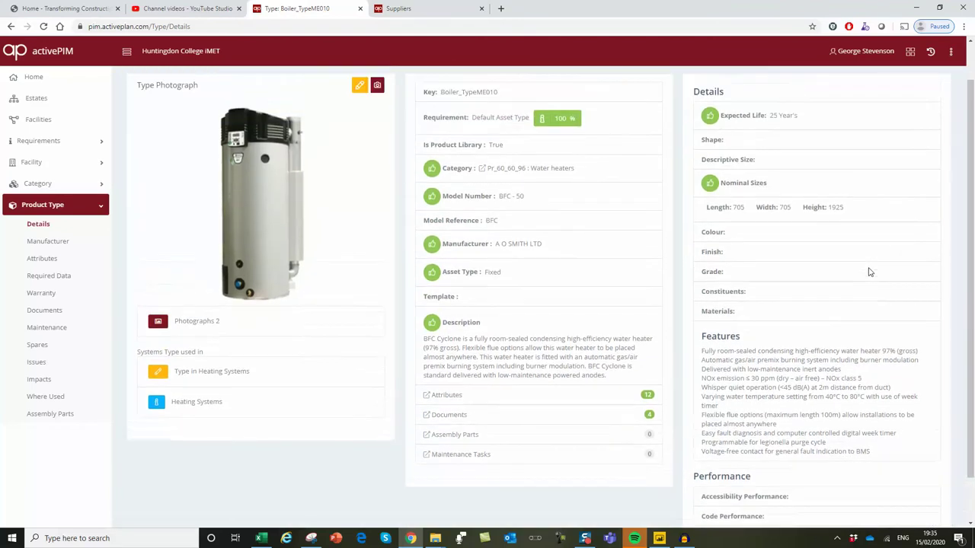
scroll(870, 272, up, 1)
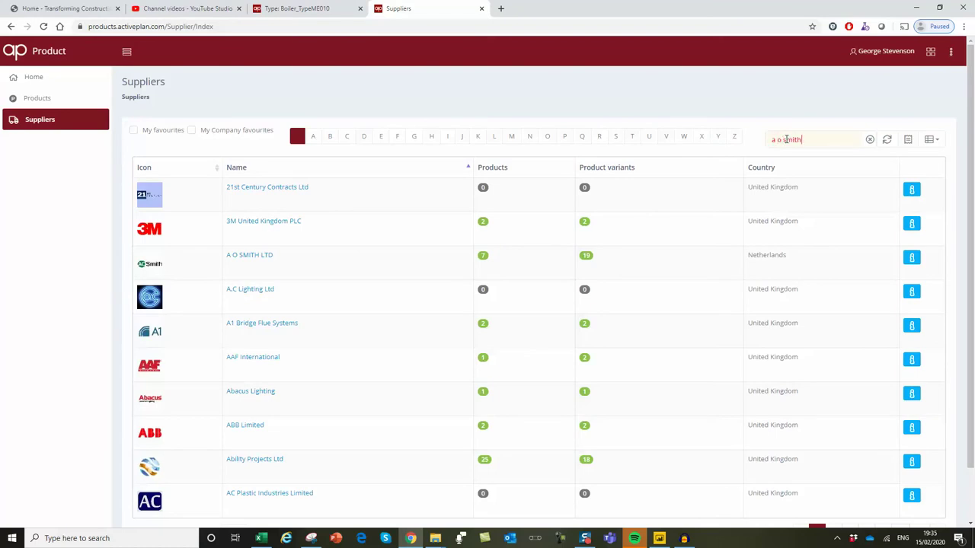
Search suppliers for A O Smith and open A O SMITH LTD's BFC condensing water heater
click(787, 139)
key(Return)
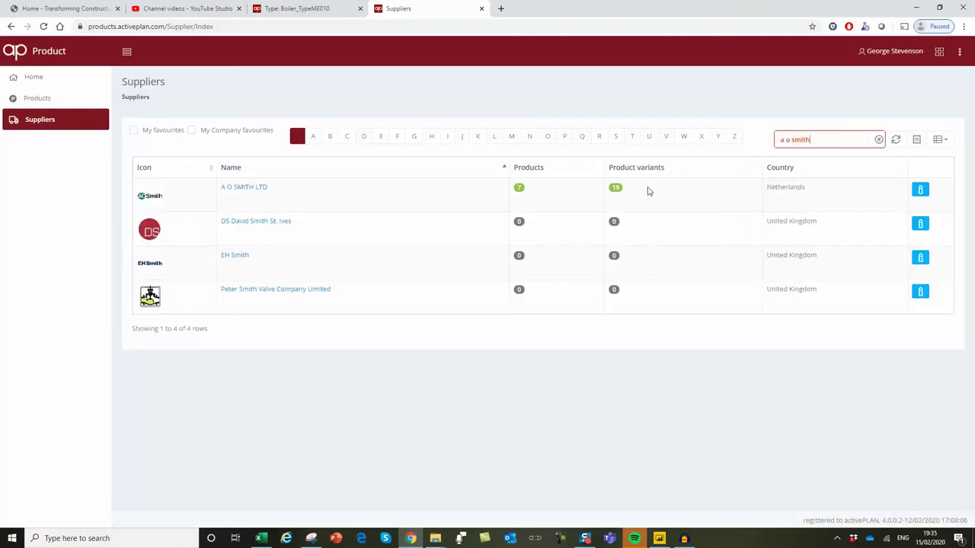
click(519, 189)
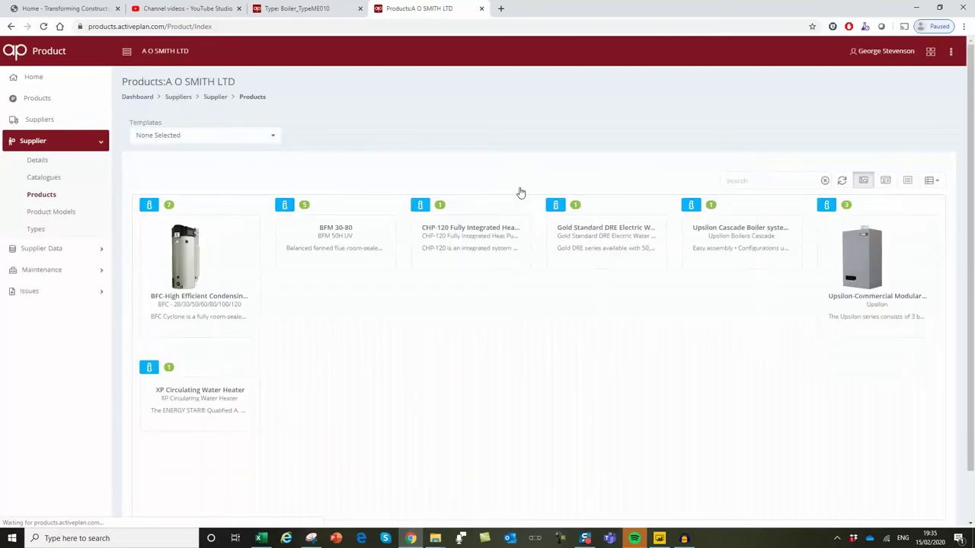
click(149, 207)
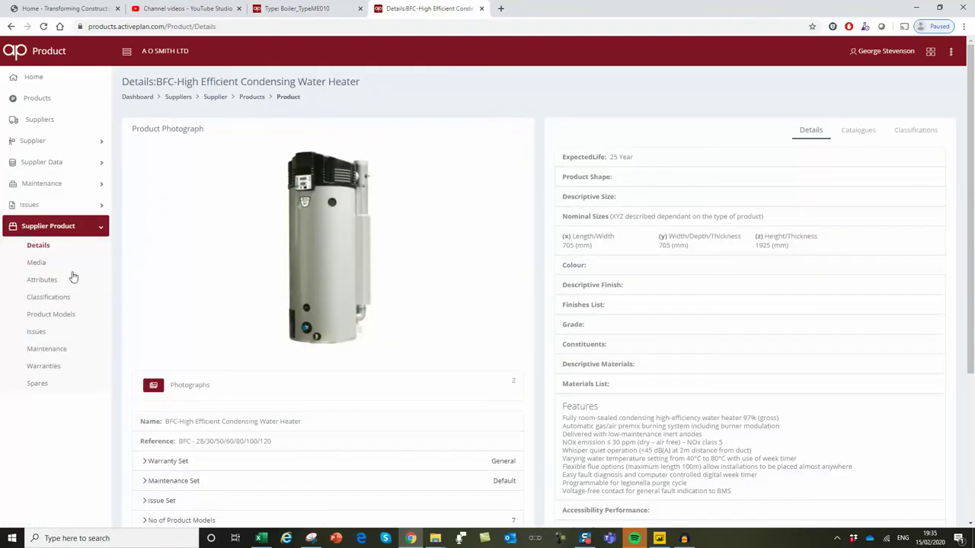
scroll(211, 289, down, 3)
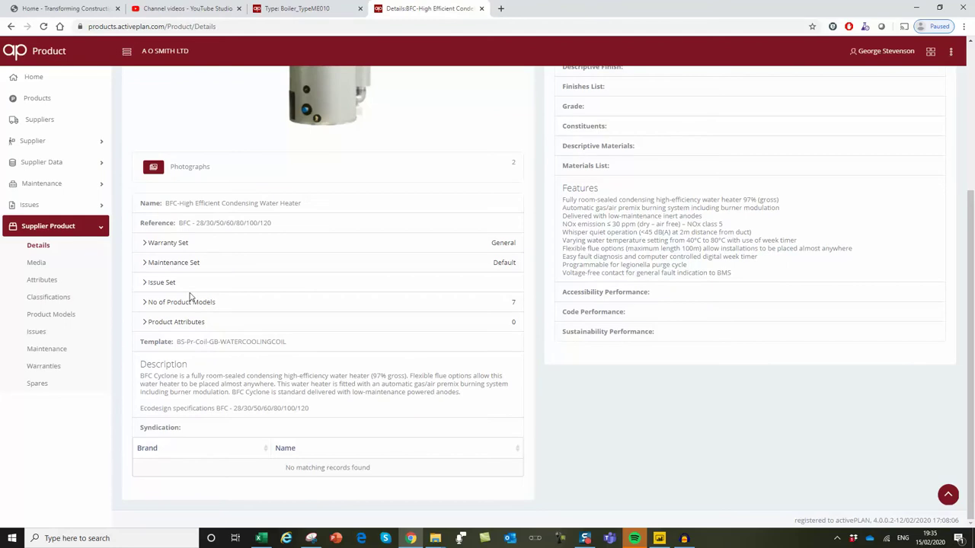
Open the BFC - 50 product model, then return to the Boiler_TypeME010 type page
click(59, 320)
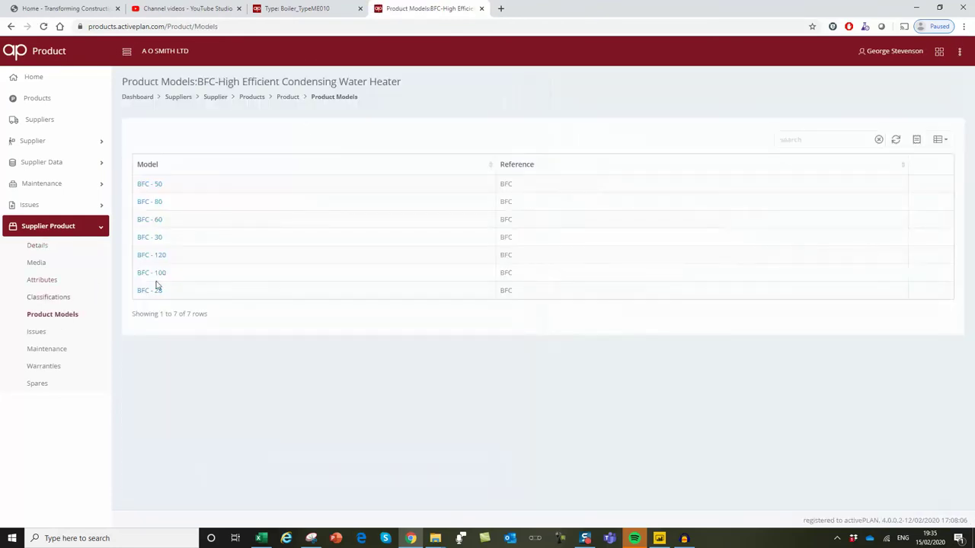
click(143, 186)
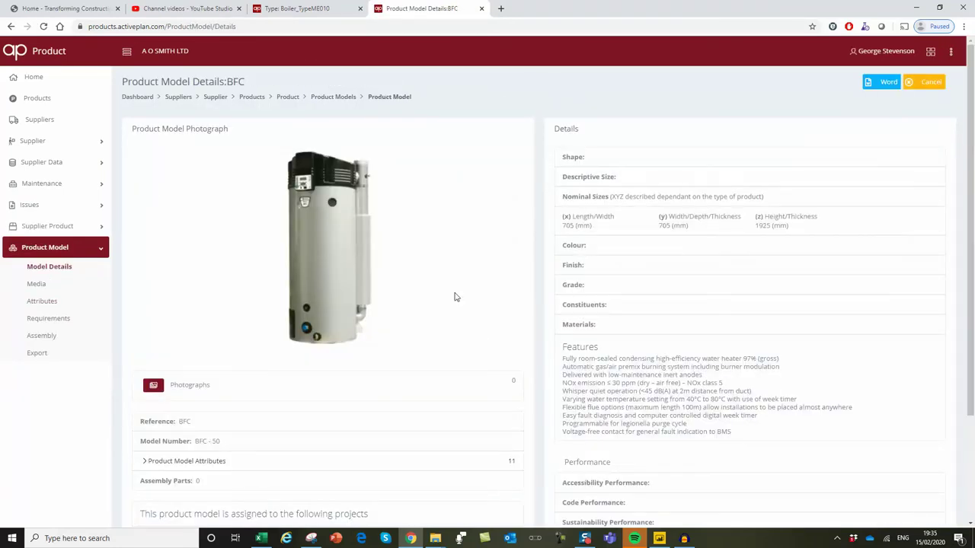
scroll(455, 297, down, 2)
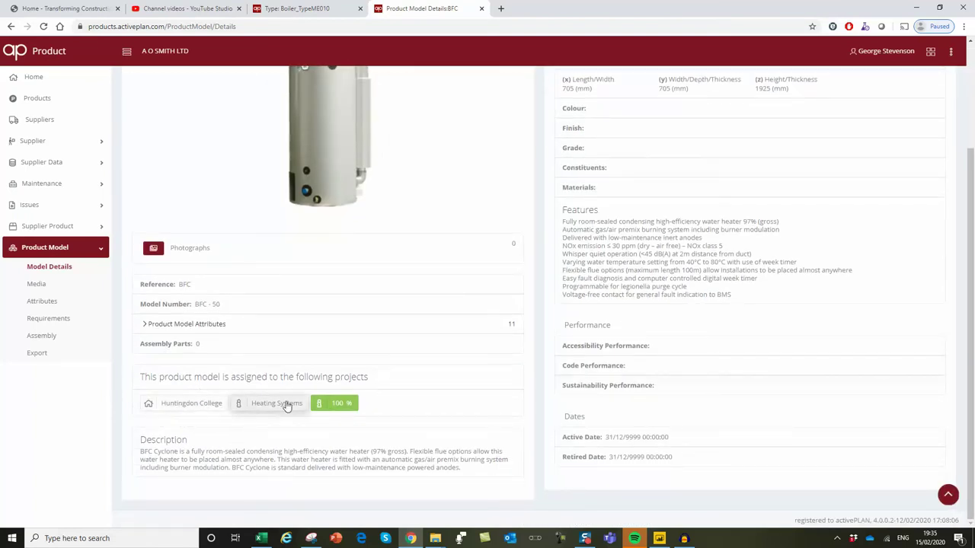
scroll(435, 414, up, 2)
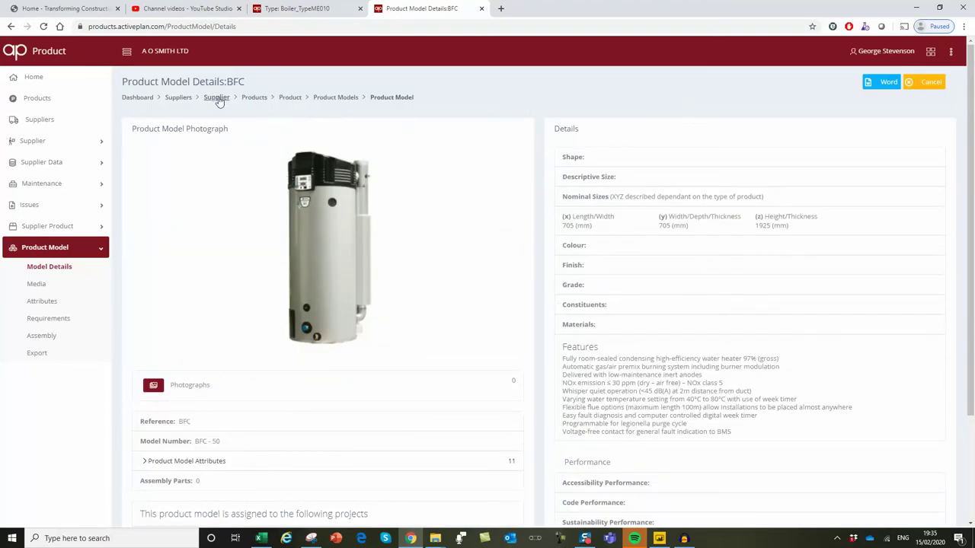
click(323, 15)
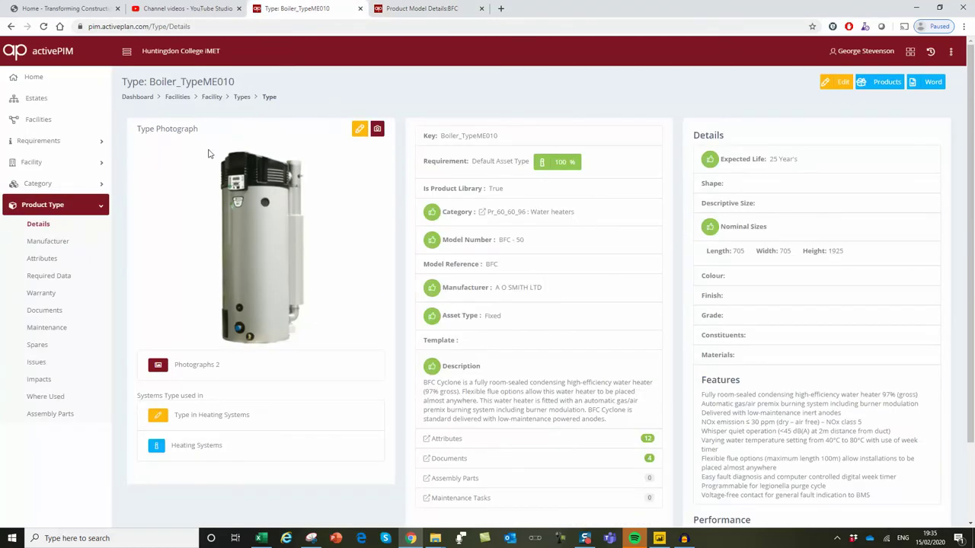
Orbit the building and isolate its doors via a Model Browser search for 'Doors'
click(34, 164)
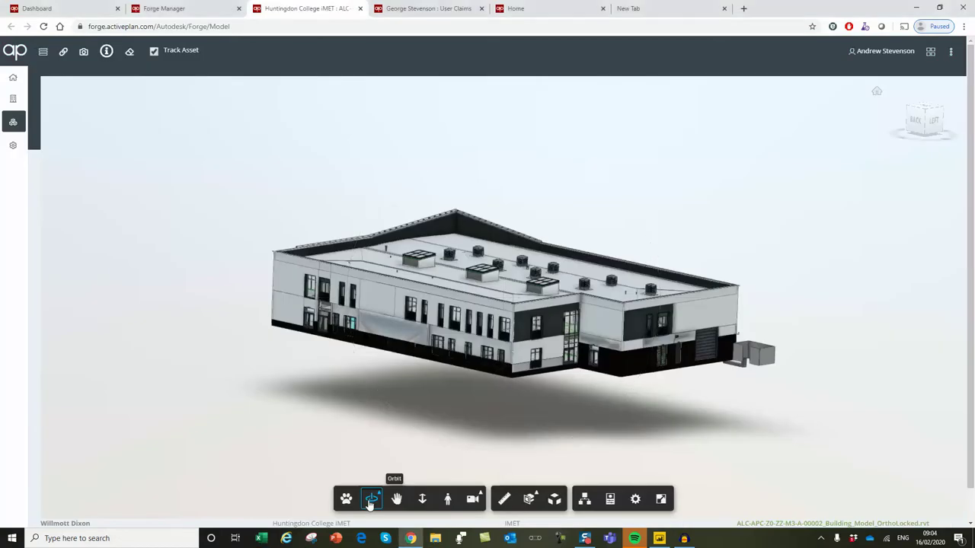
drag(440, 307, 564, 362)
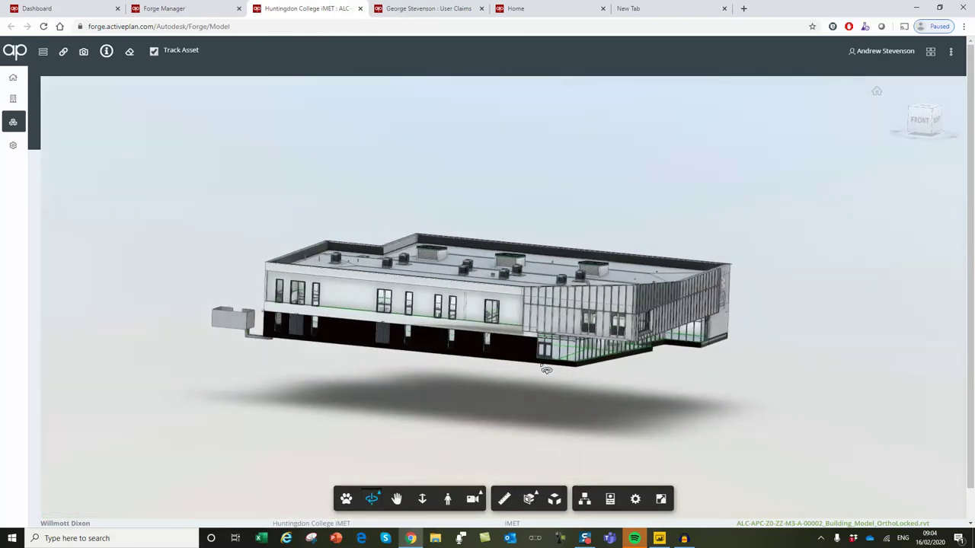
click(589, 504)
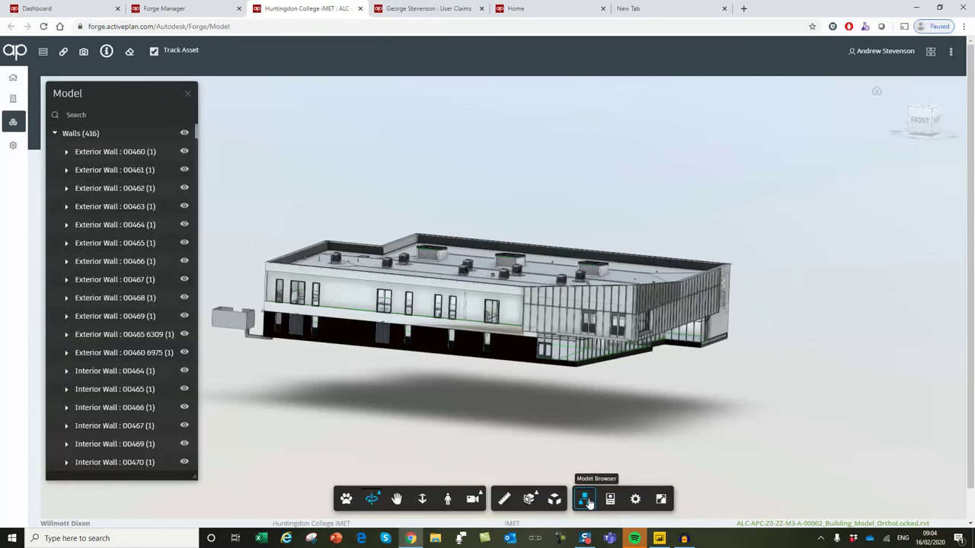
click(114, 116)
text(Doors)
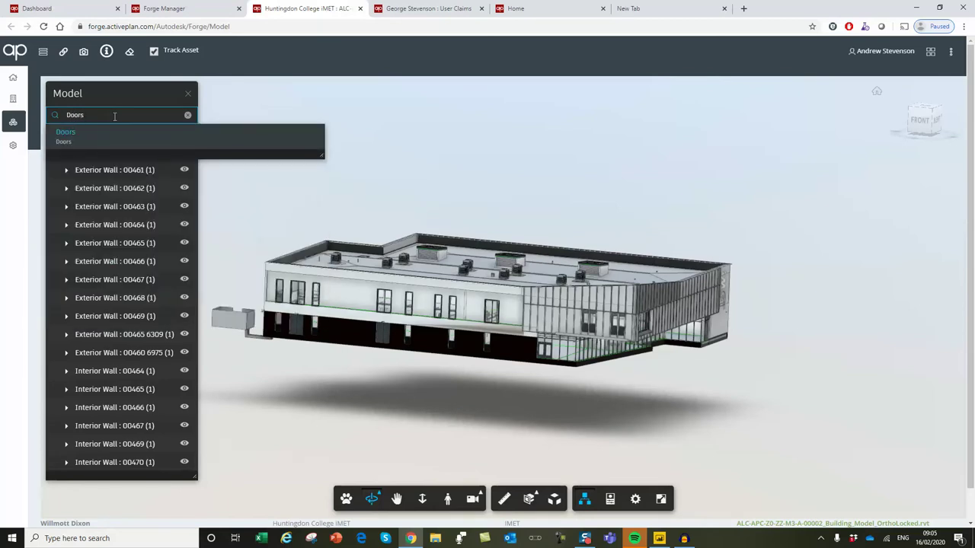
click(70, 135)
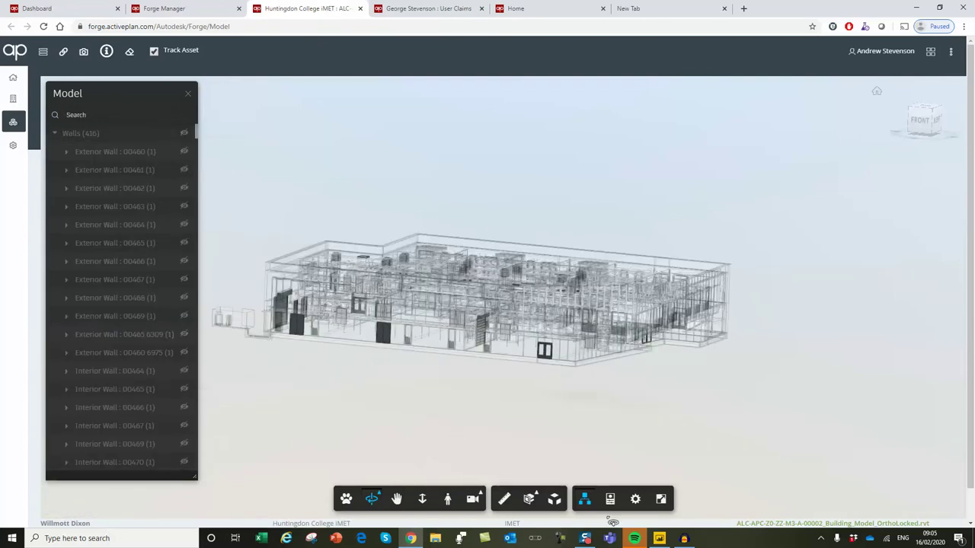
Show the properties of exterior door GFEX-D12, scrolling through its COBie data
click(610, 499)
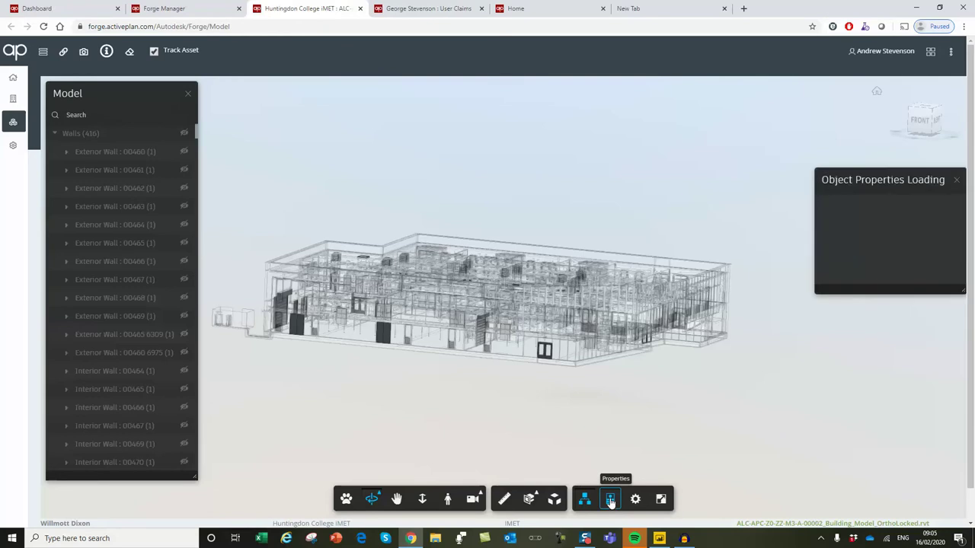
click(548, 360)
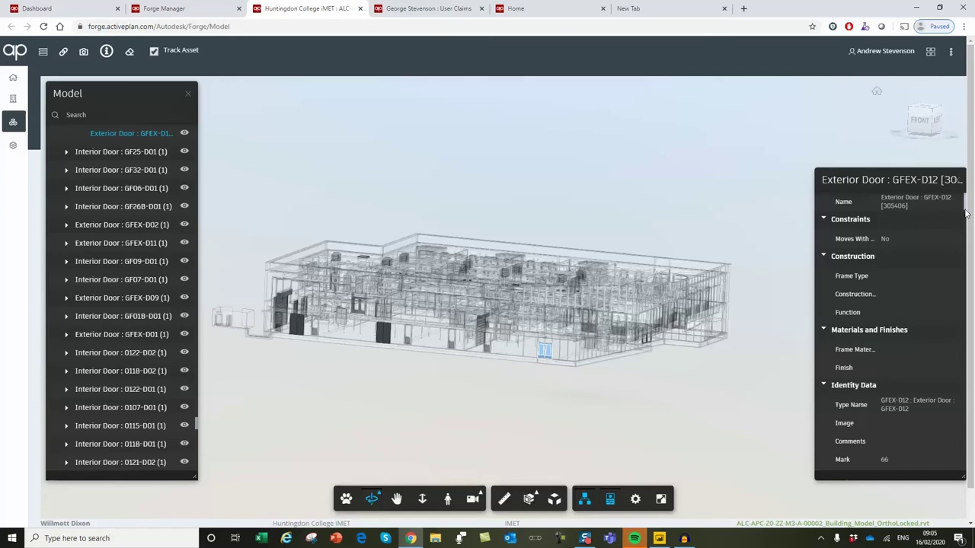
drag(965, 213, 973, 440)
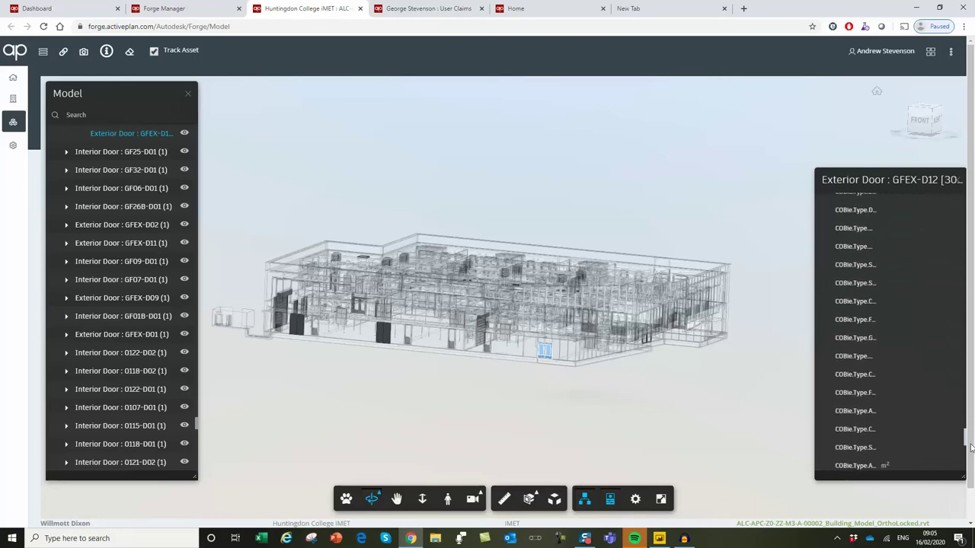
drag(970, 448, 969, 476)
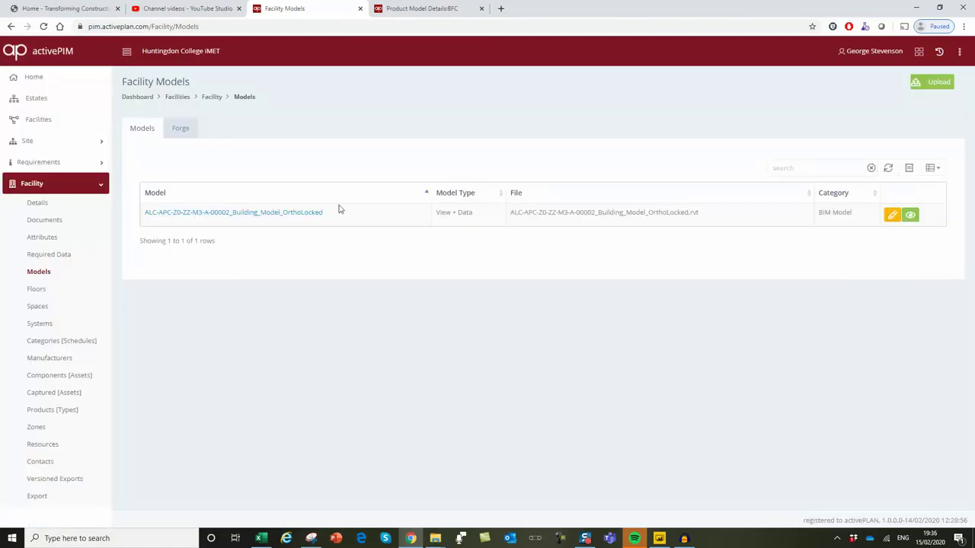
Load the building model in the 3D viewer, dolly in closer, and list its saved views
click(315, 214)
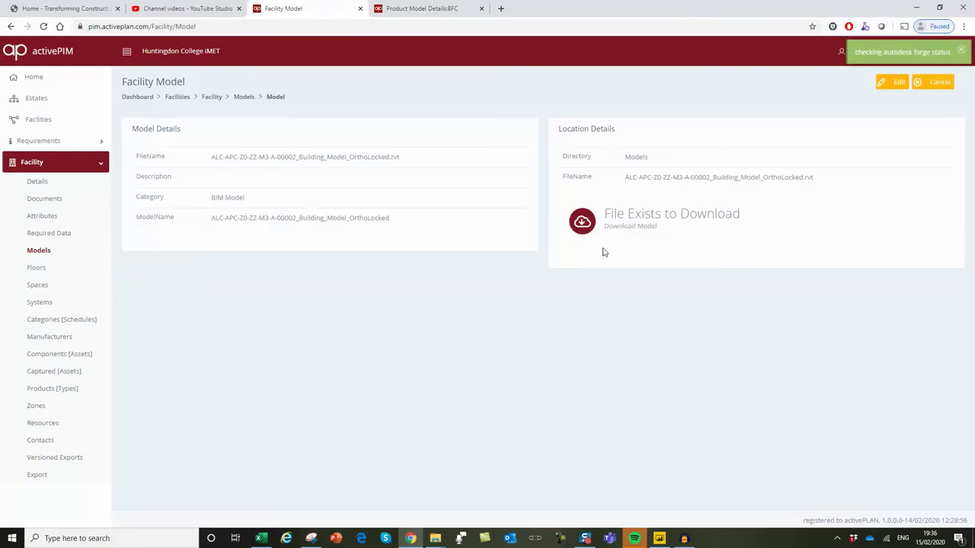
click(580, 277)
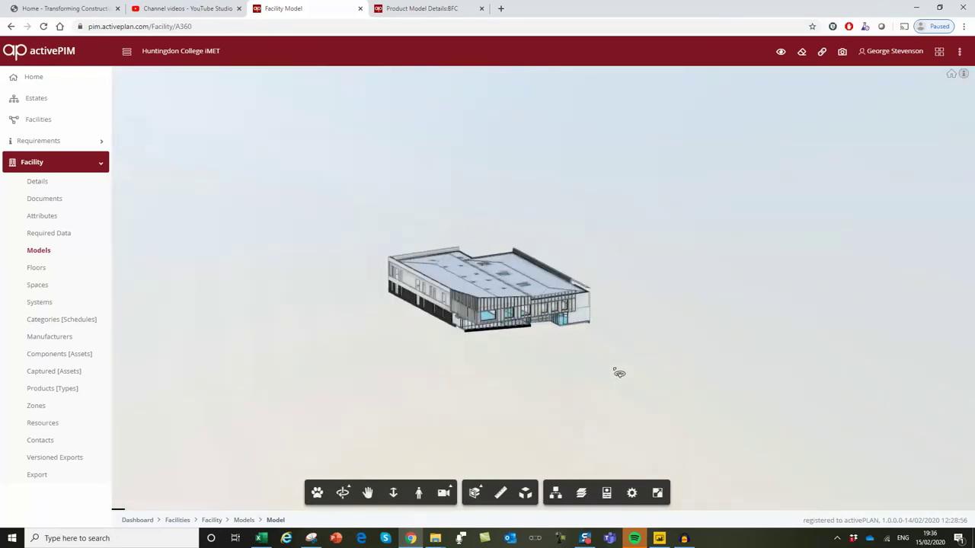
click(393, 492)
drag(502, 302, 489, 432)
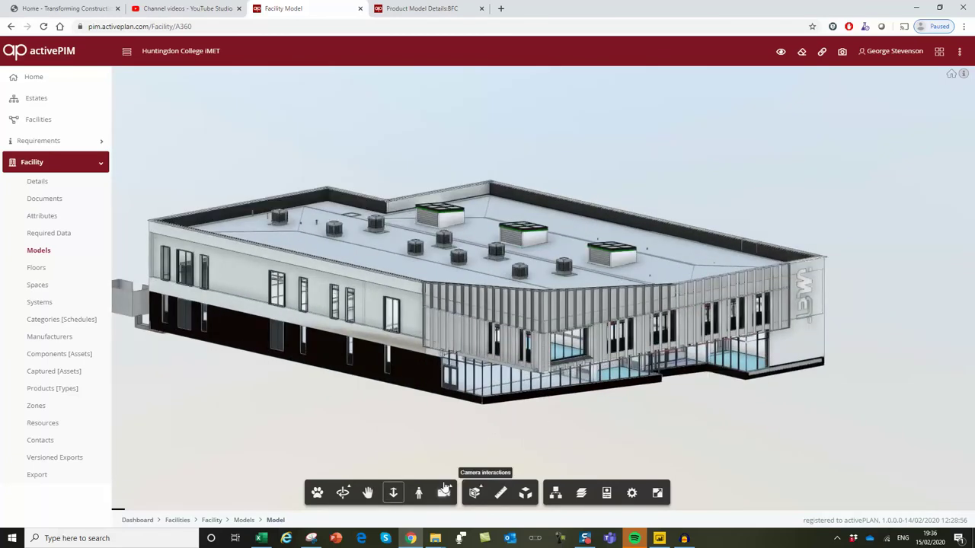
click(781, 53)
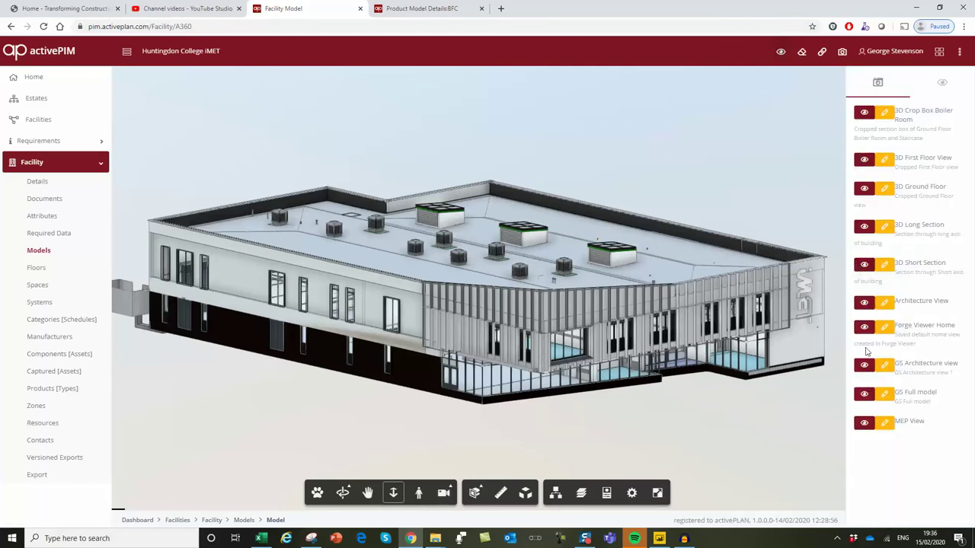
Apply GS Architecture, Architecture View, 3D Long Section, 3D First Floor, then 3D Ground Floor, zooming in
click(865, 367)
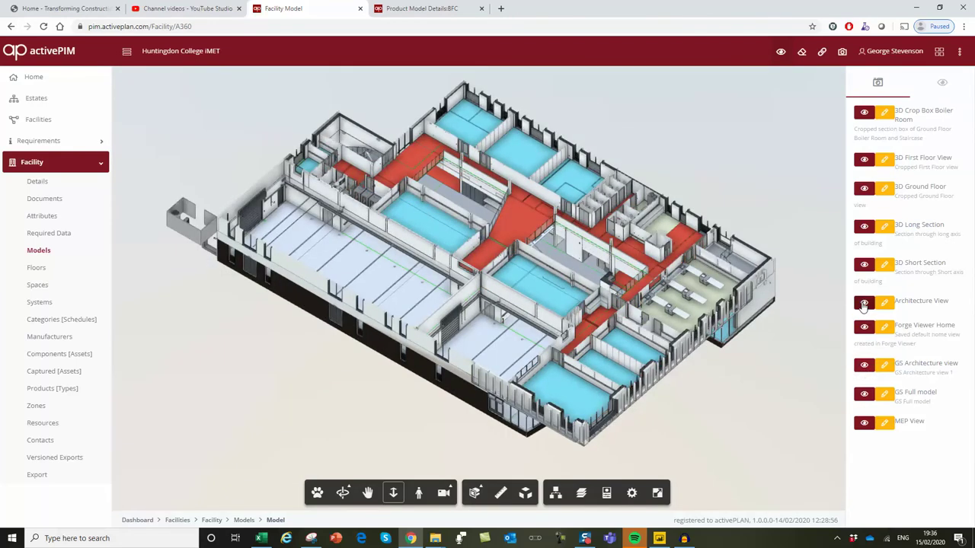
click(865, 303)
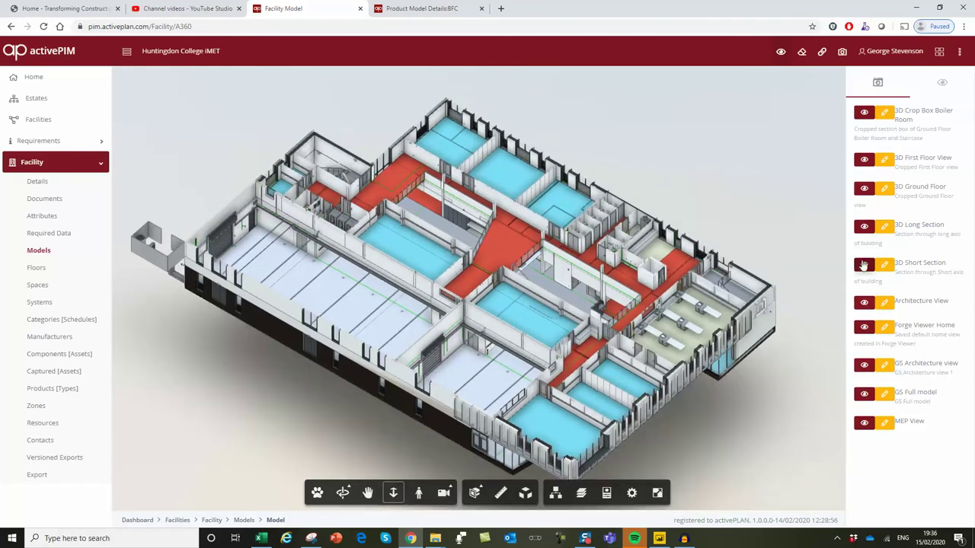
click(865, 228)
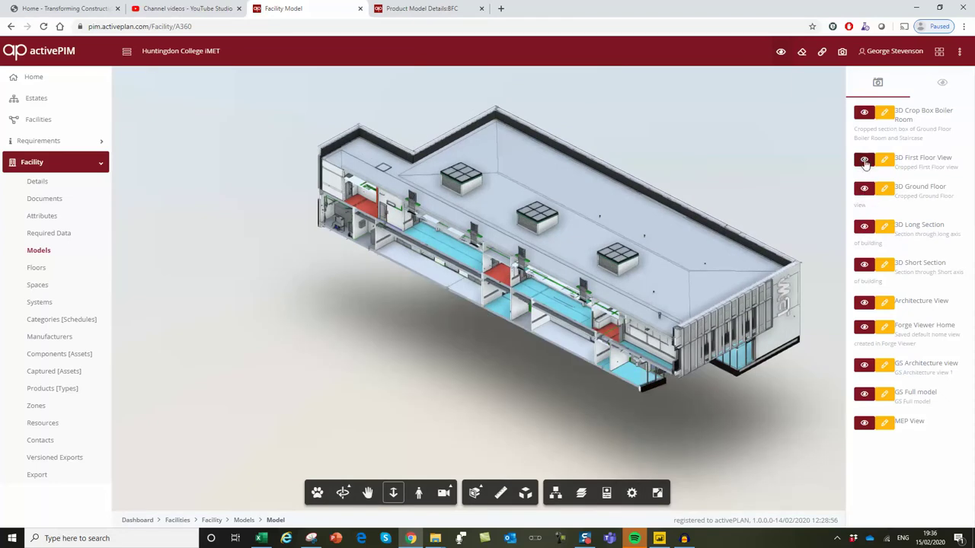
click(864, 161)
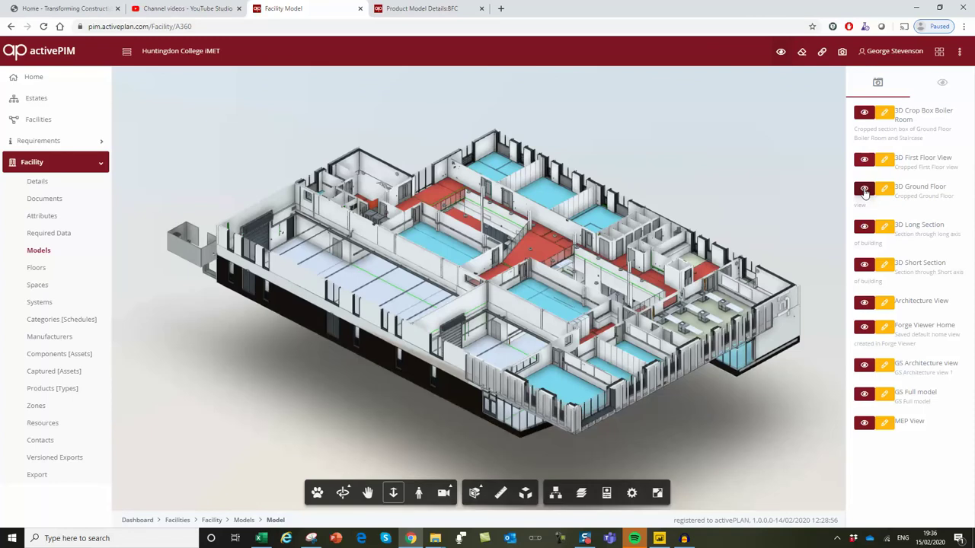
click(864, 190)
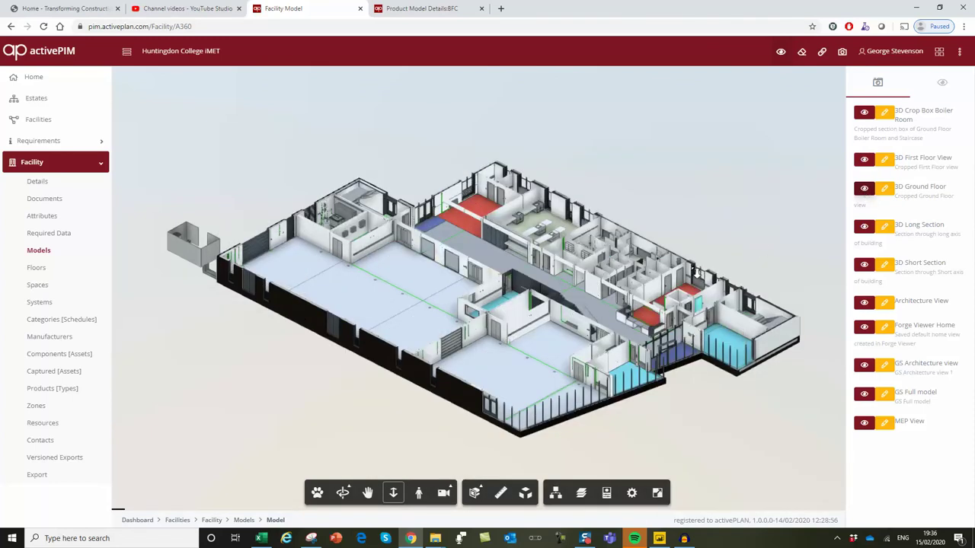
scroll(482, 291, up, 5)
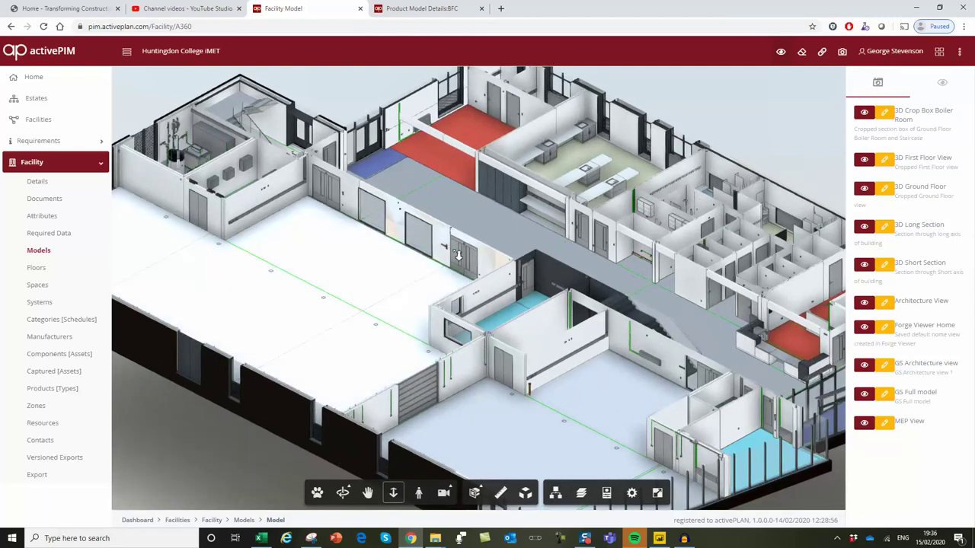
click(368, 493)
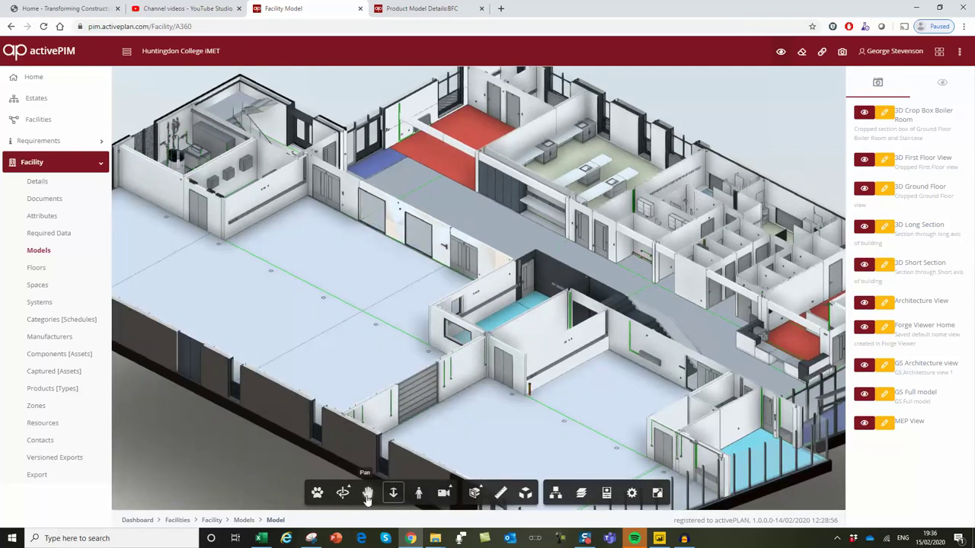
Pan the ground-floor view and zoom in closely on the boiler room
drag(509, 320, 577, 381)
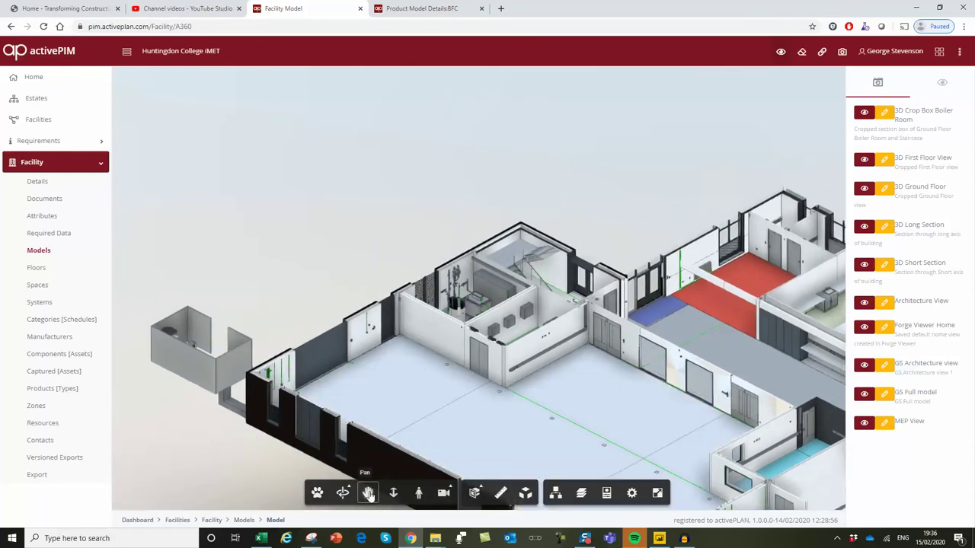
click(393, 493)
scroll(457, 488, up, 5)
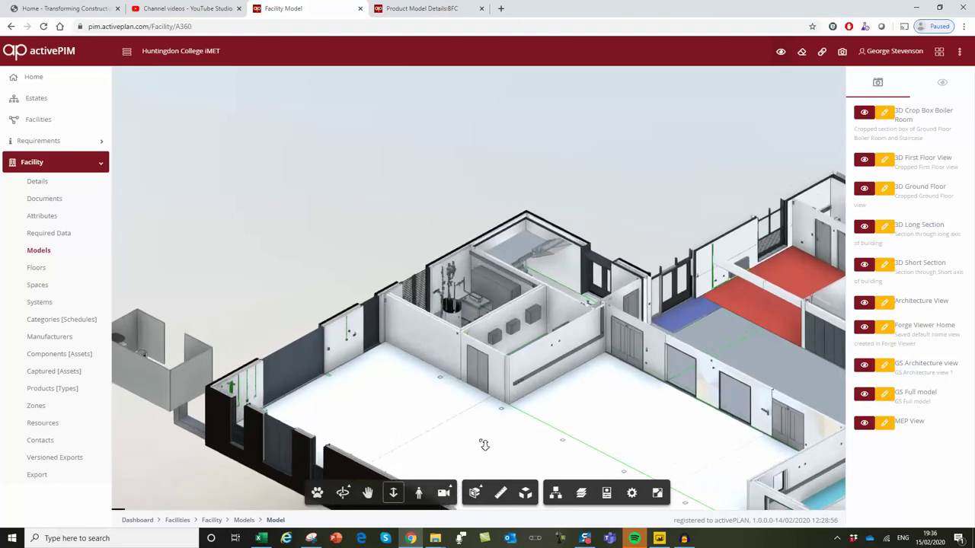
scroll(475, 494, up, 2)
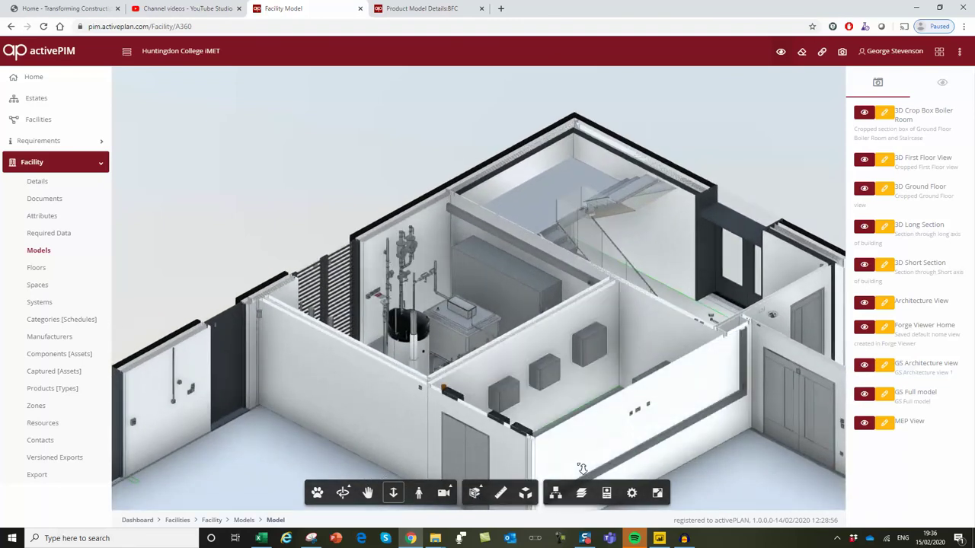
key(Escape)
Select the boiler and open Component TypeME010's details from its Asset Type tab in a new tab
click(428, 365)
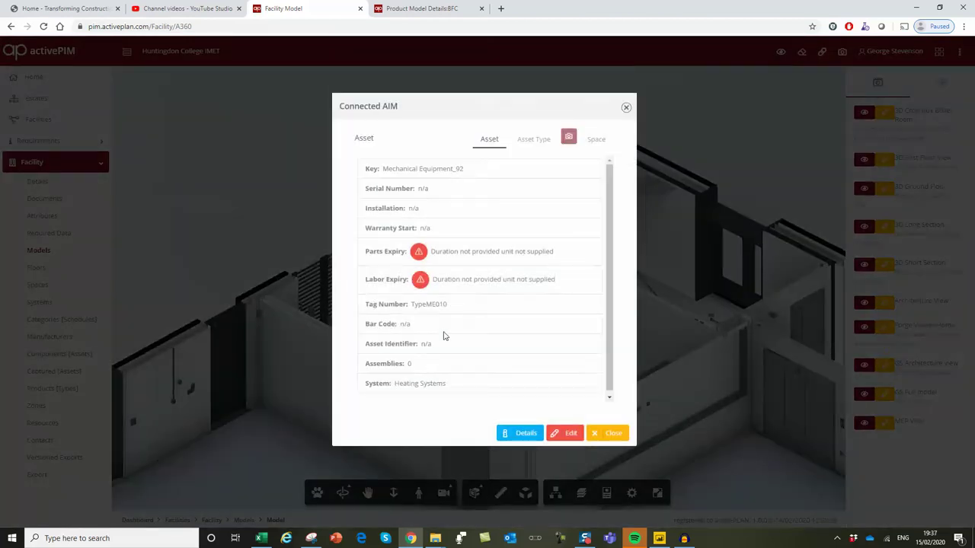
click(530, 142)
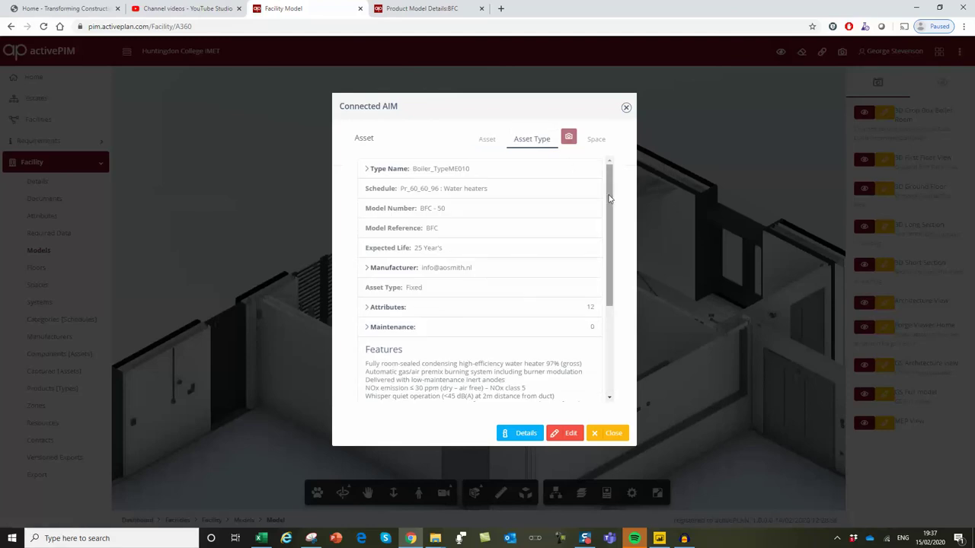
drag(610, 200, 613, 304)
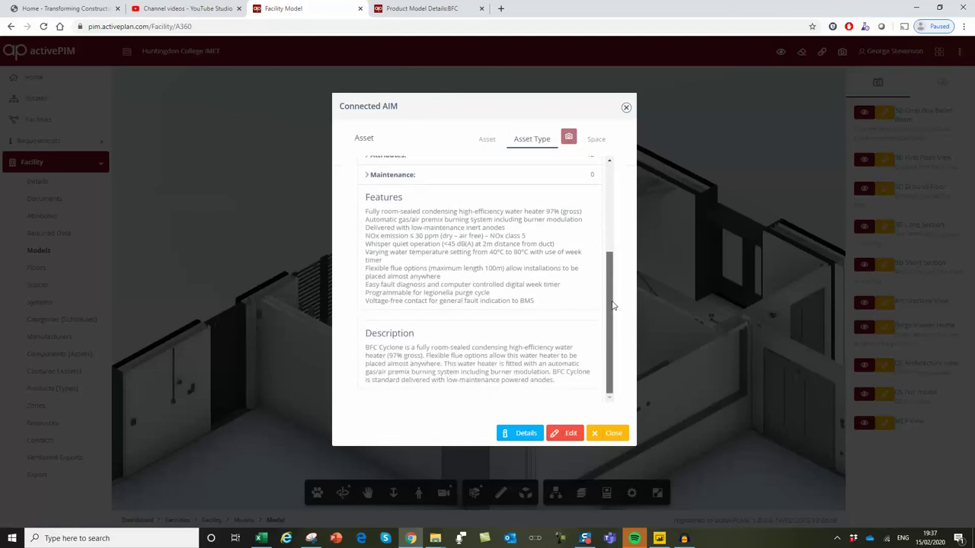
click(531, 440)
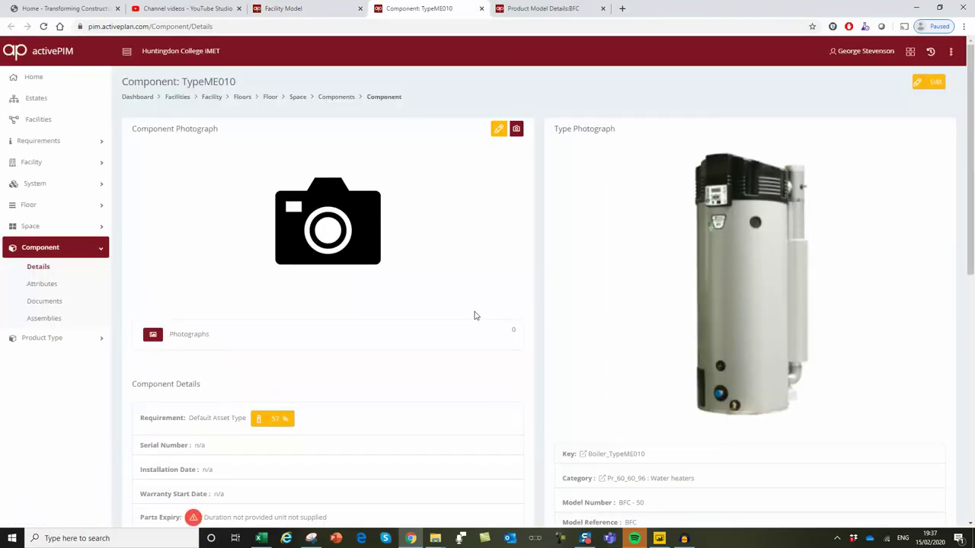
Check the boiler component's failing required fields in its Validation Summary, then expand the Facility pages
scroll(474, 316, down, 3)
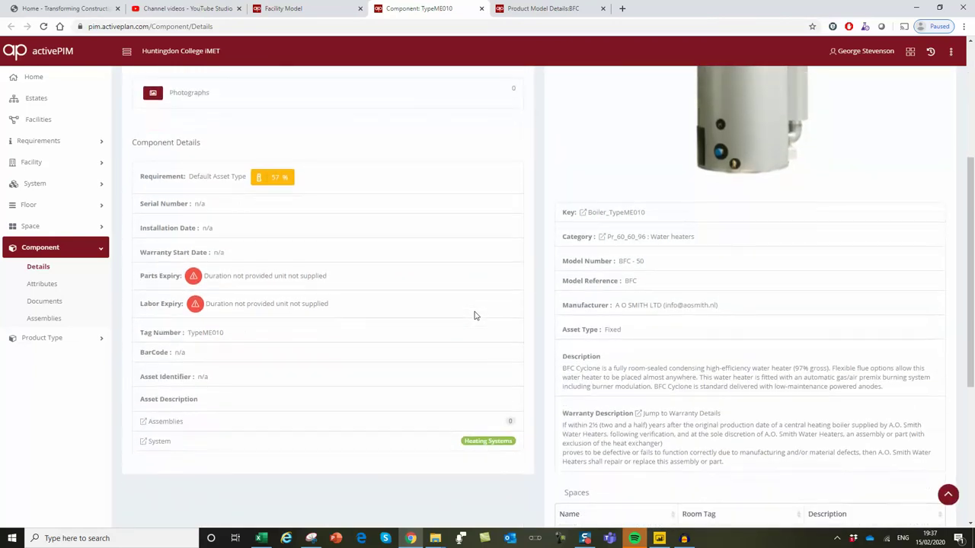
scroll(474, 315, down, 2)
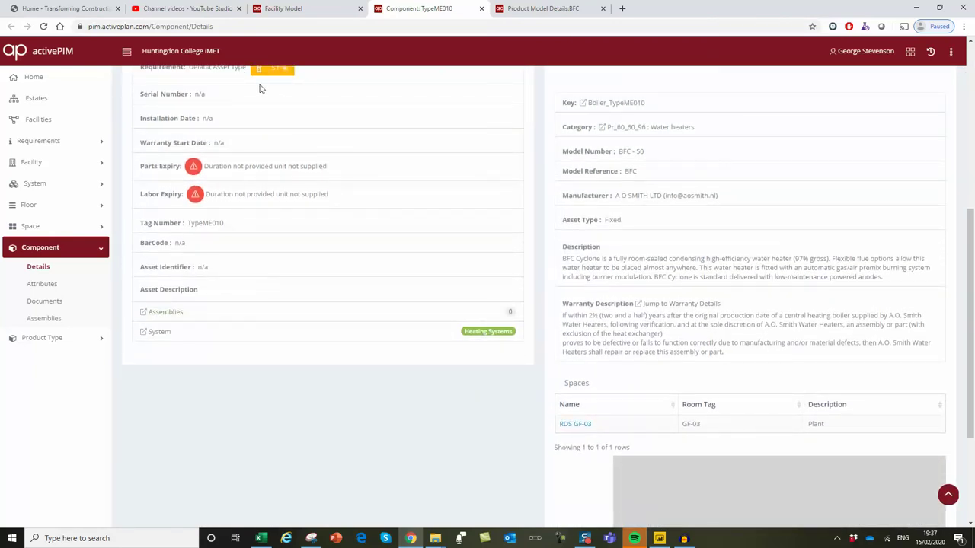
click(258, 70)
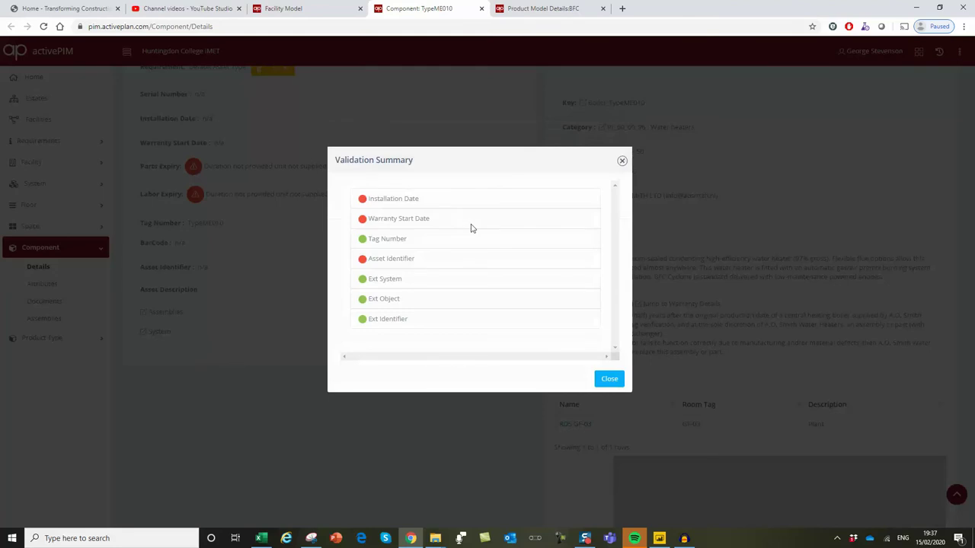
click(612, 383)
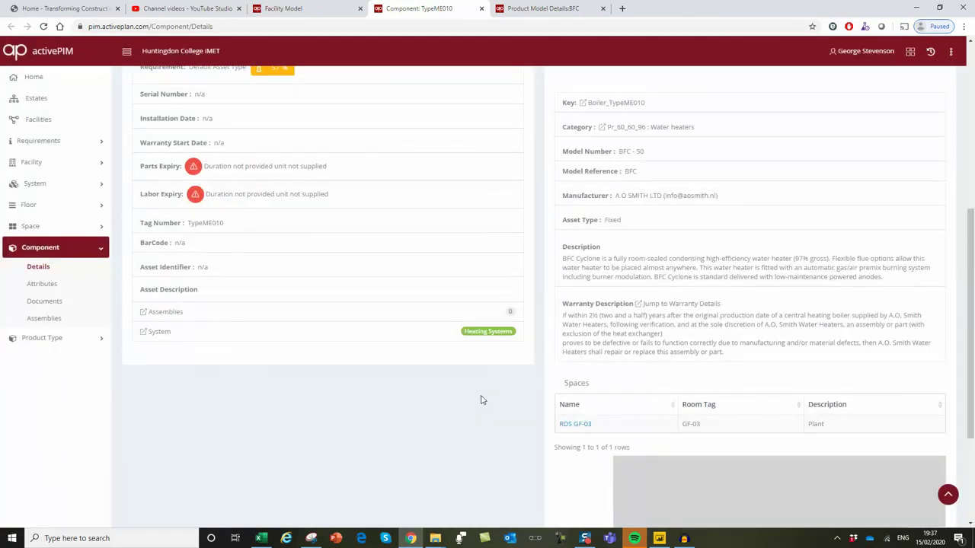
scroll(481, 400, down, 1)
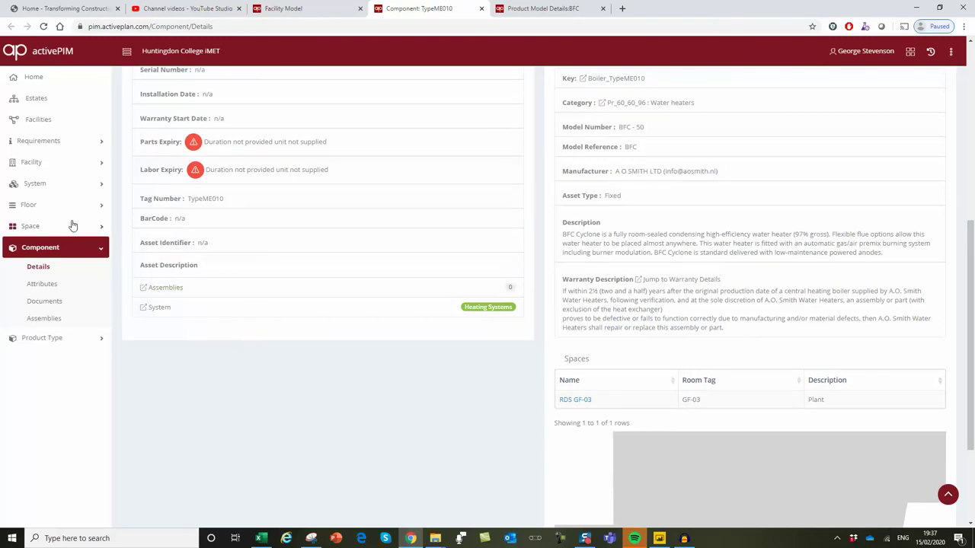
click(32, 163)
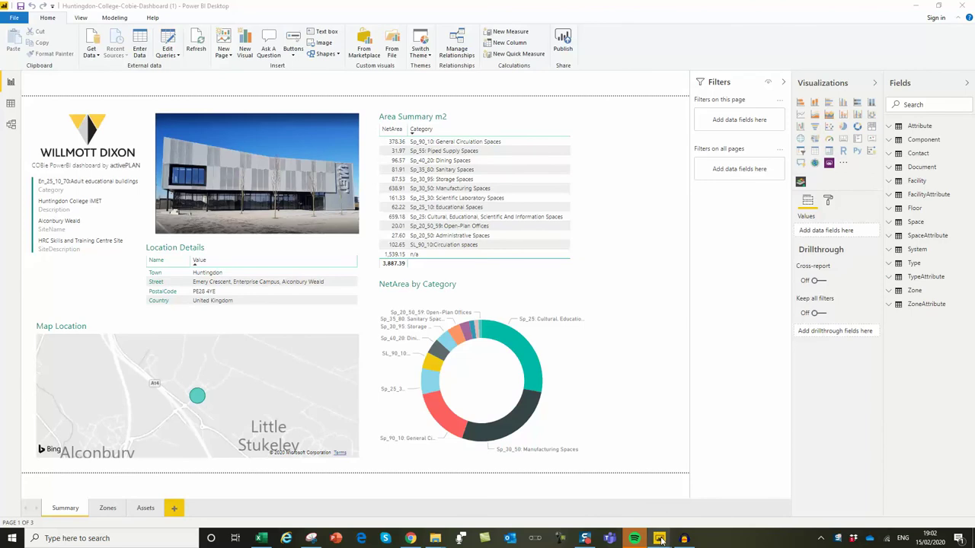
Bring up the Plans dashboard window on its First Floor page
mouse_move(661, 539)
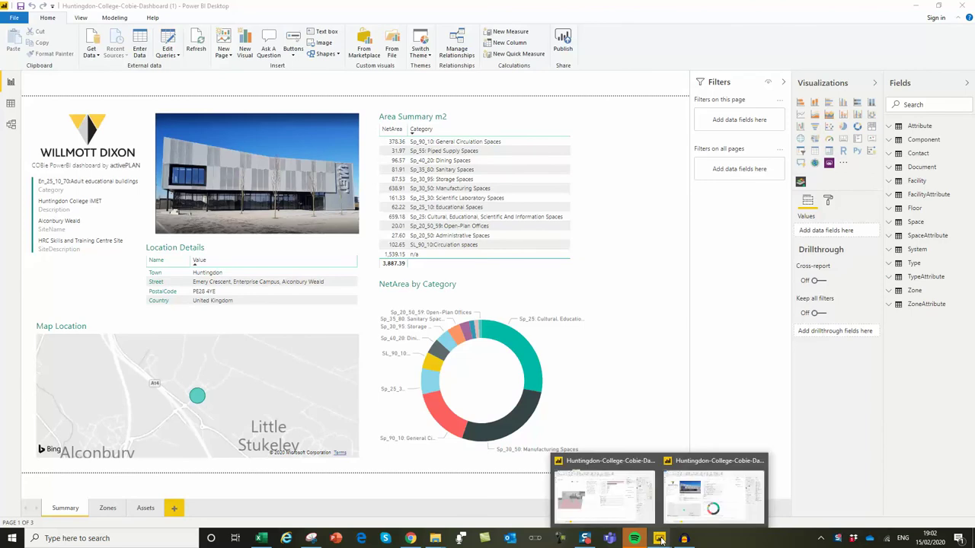
click(610, 511)
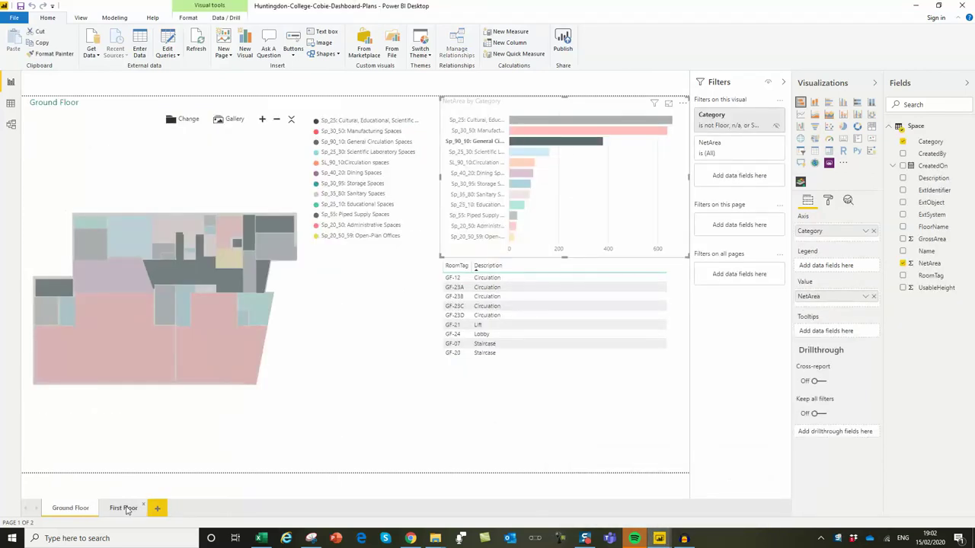
click(132, 509)
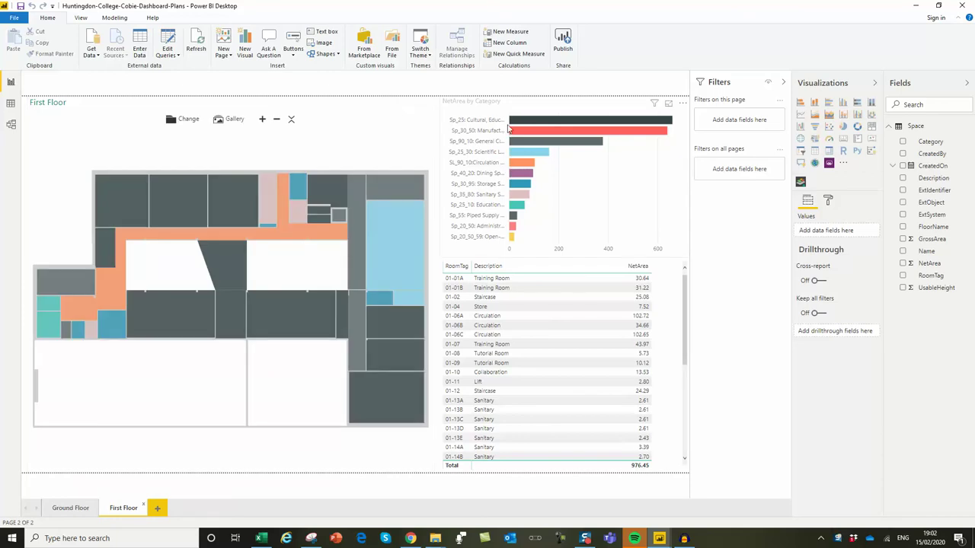
Filter the First Floor plan to room 01-22, the Virtual Engineering Suite, then return to Ground Floor
mouse_move(139, 220)
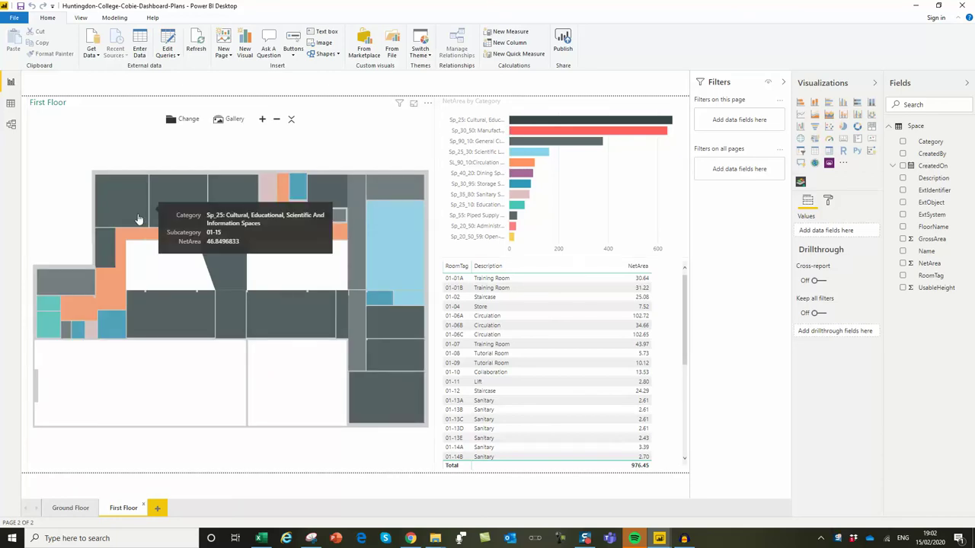
mouse_move(226, 265)
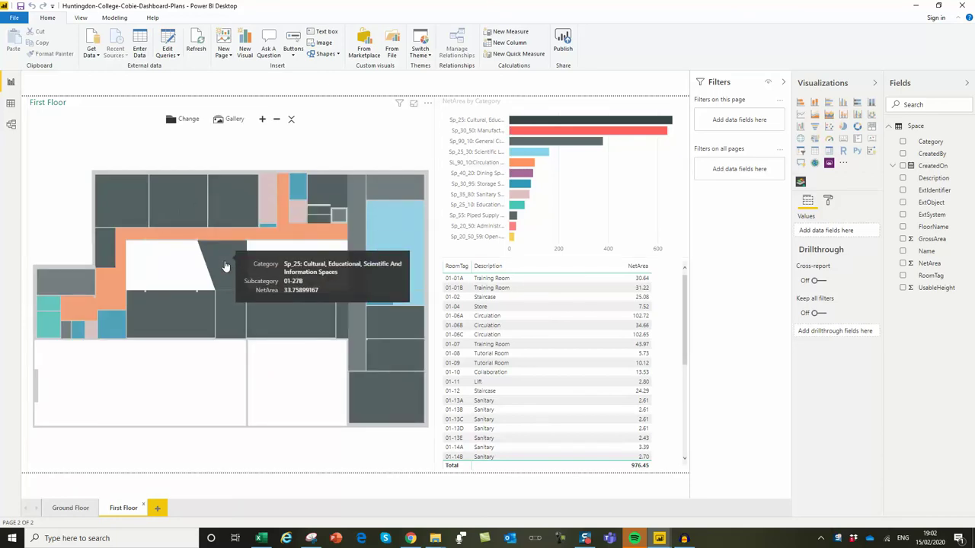
click(287, 312)
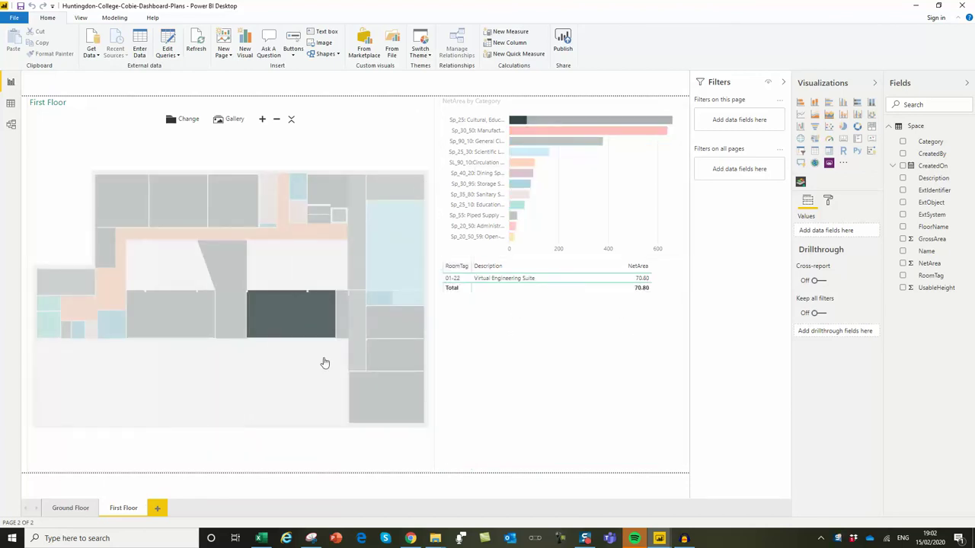
click(70, 508)
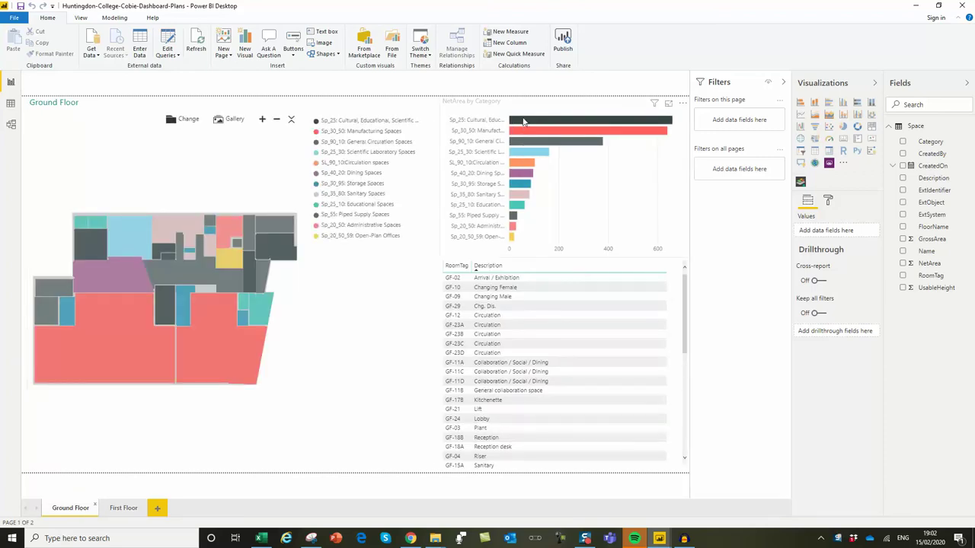
Filter the Ground Floor plan by the cultural, manufacturing and general circulation space categories
click(523, 120)
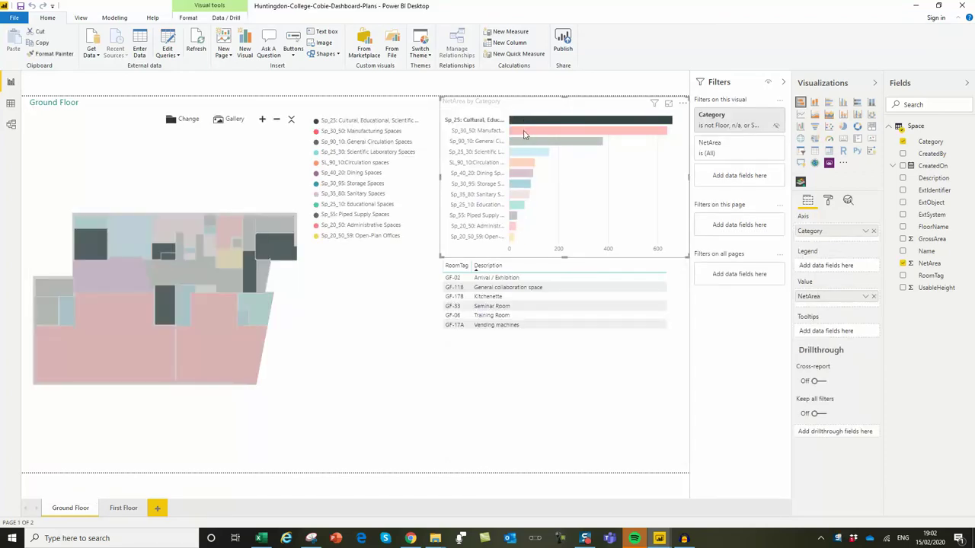
click(524, 133)
click(524, 142)
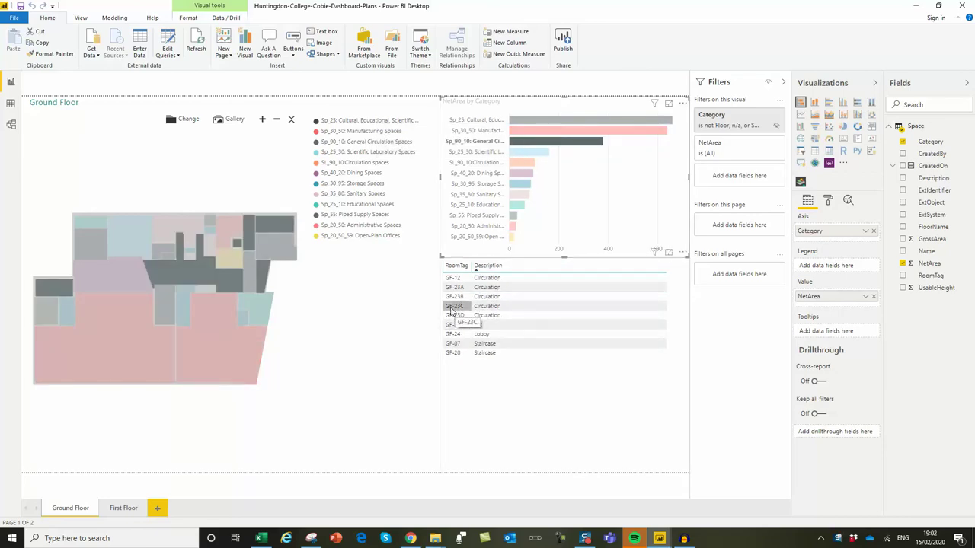
Highlight room GF-23C, then narrow the Ground Floor page to circulation room GF-23A
click(452, 308)
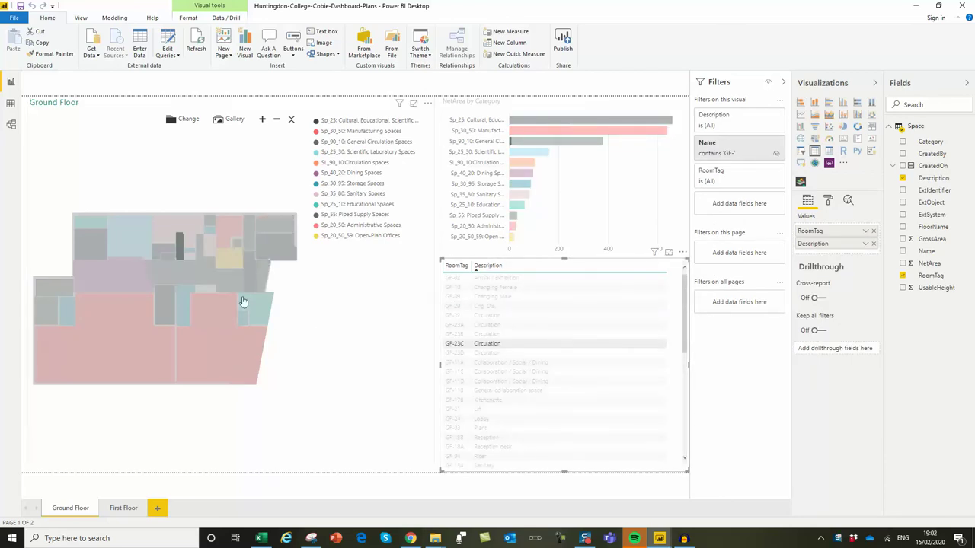
click(223, 280)
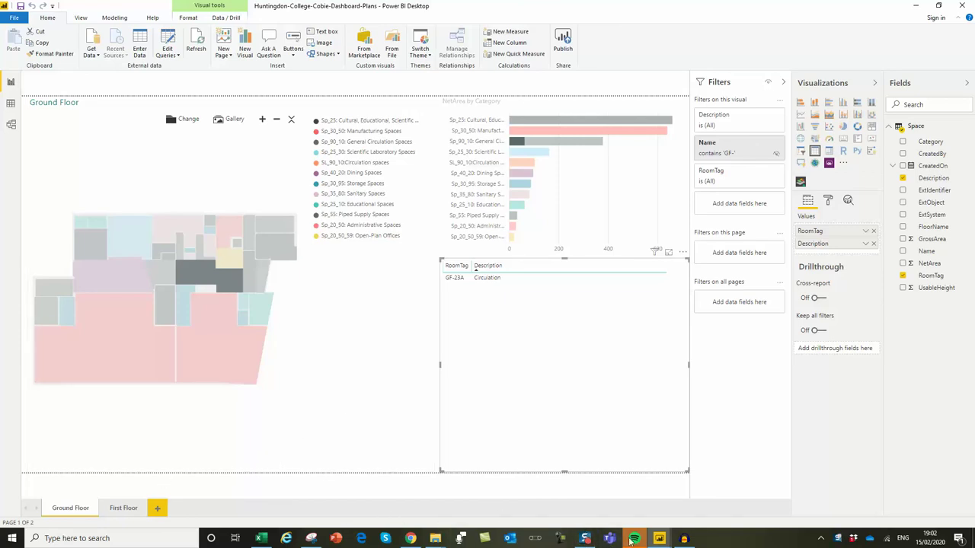
click(660, 538)
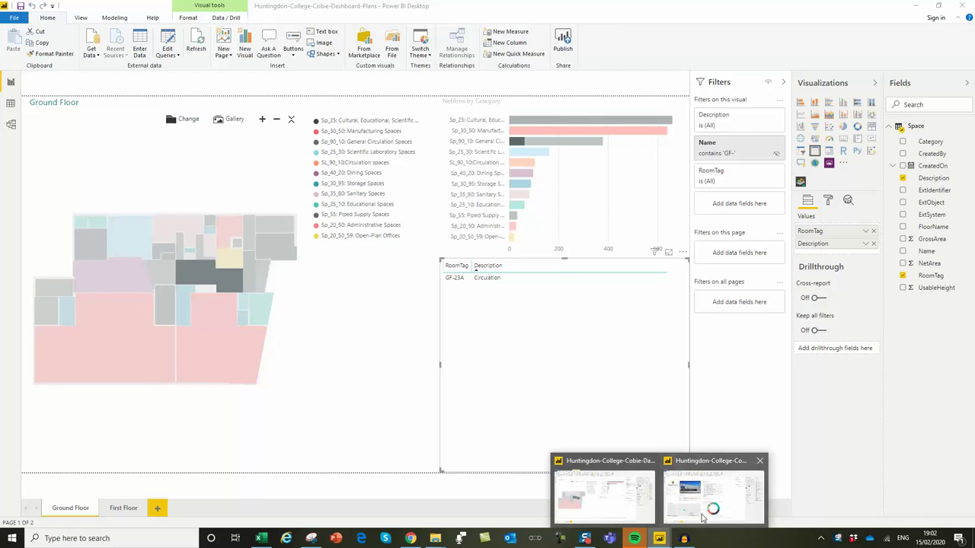
On the Cobie dashboard's Zones page, filter through spaces GF-01A, 01-12 and GF-10, ending on RDS GF-23D
click(702, 518)
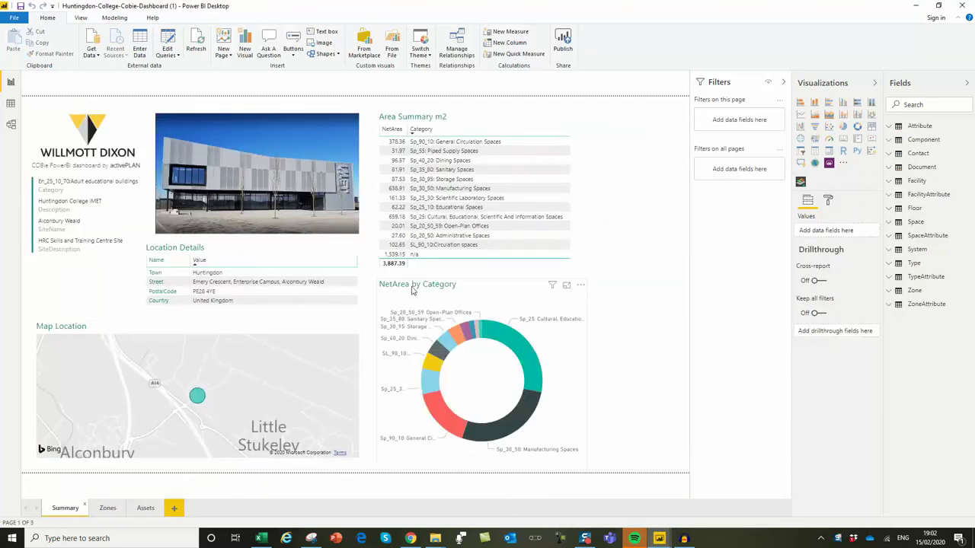
click(107, 509)
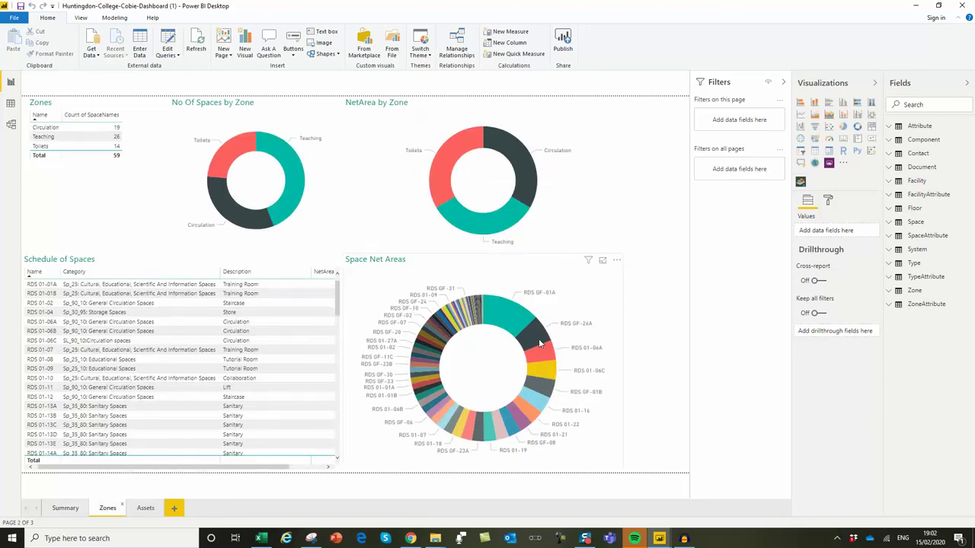
click(515, 329)
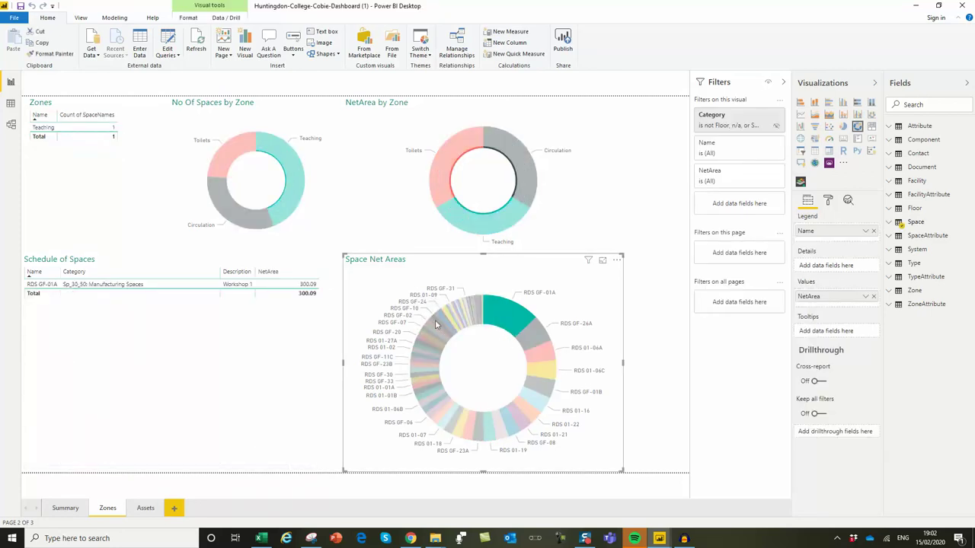
click(429, 336)
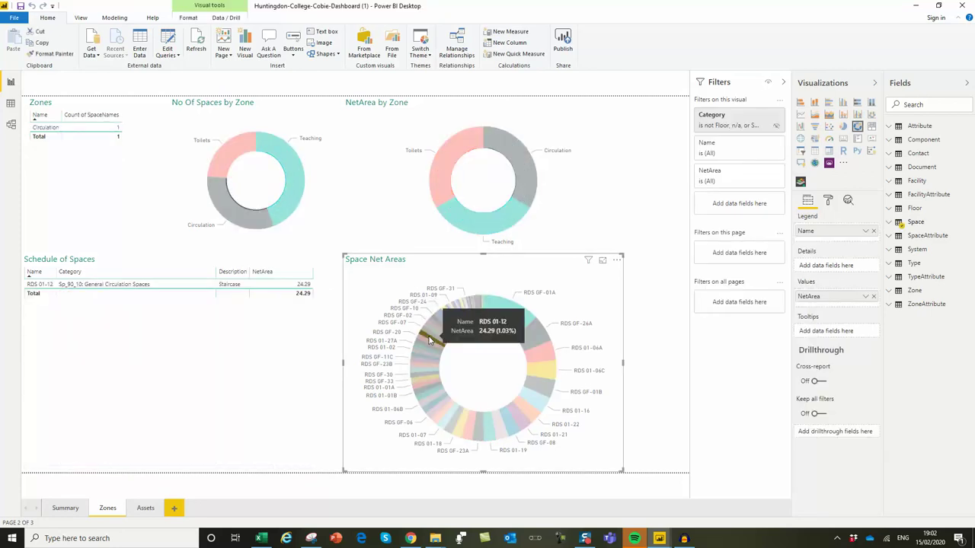
click(445, 330)
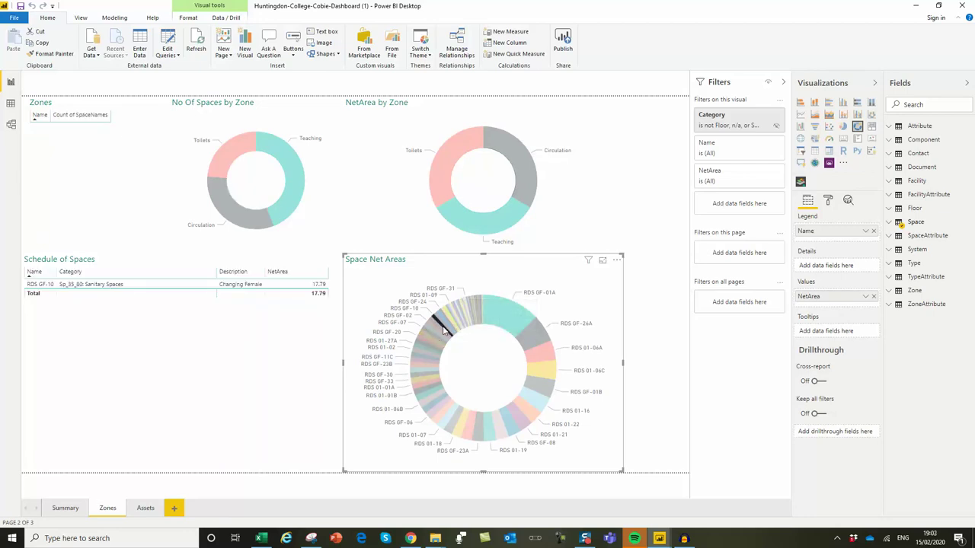
click(464, 328)
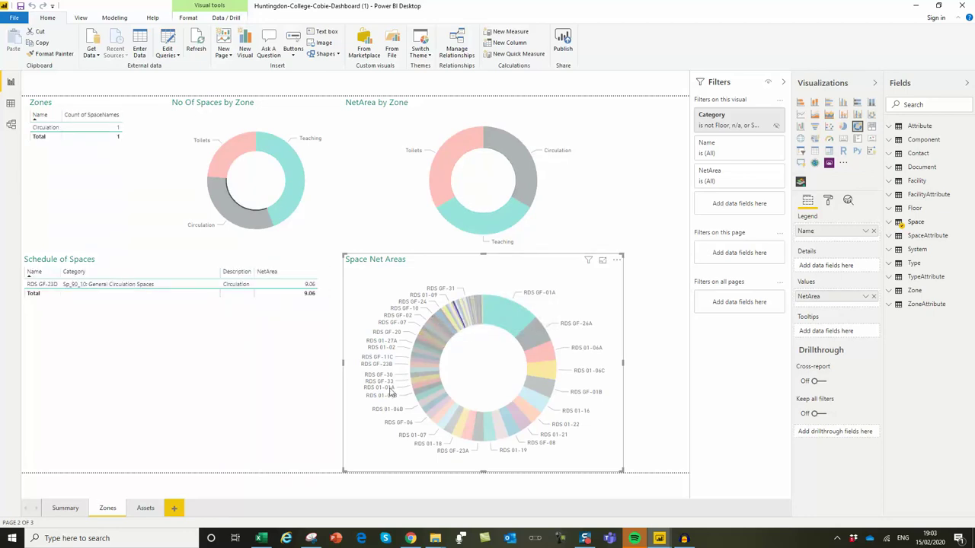
Show the Cobie dashboard's Assets page with asset types, product categories, supplier and product attributes
click(146, 508)
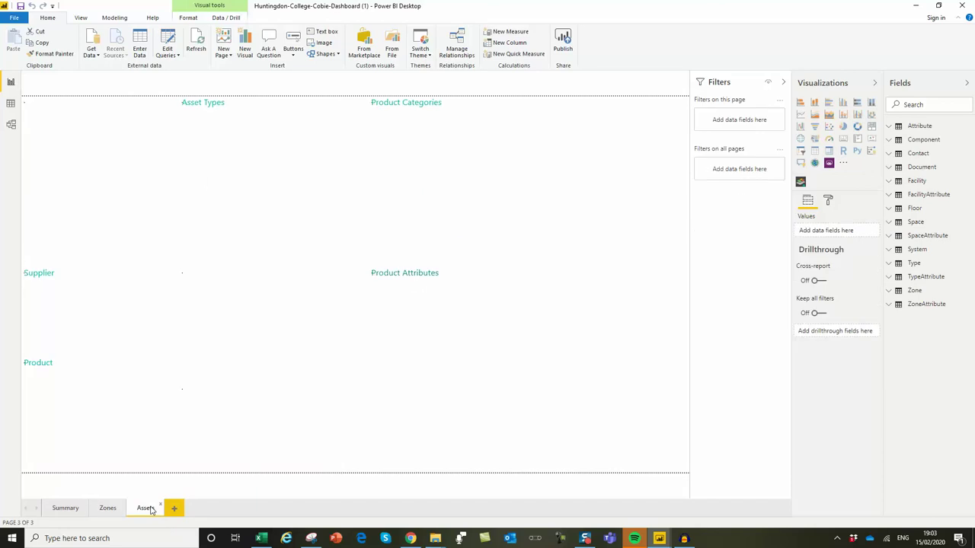